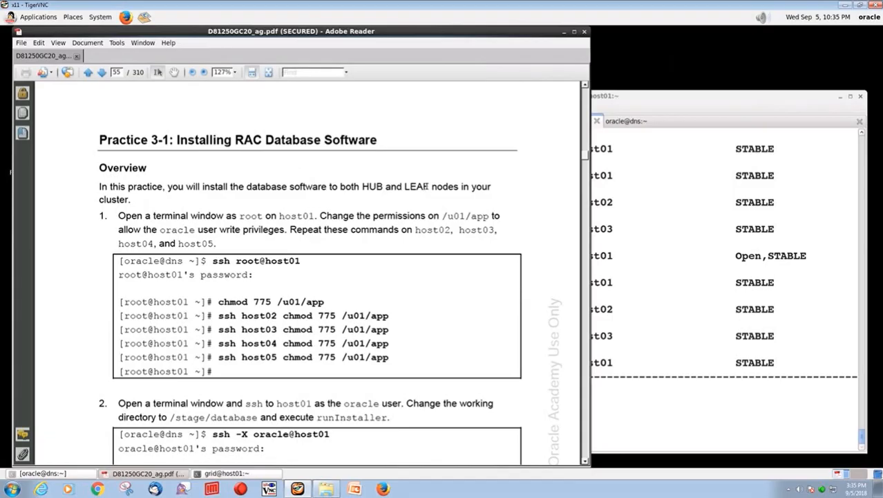
- Highlight the word LEAF in the Practice 3-1 overview on page 55
drag(429, 186, 405, 186)
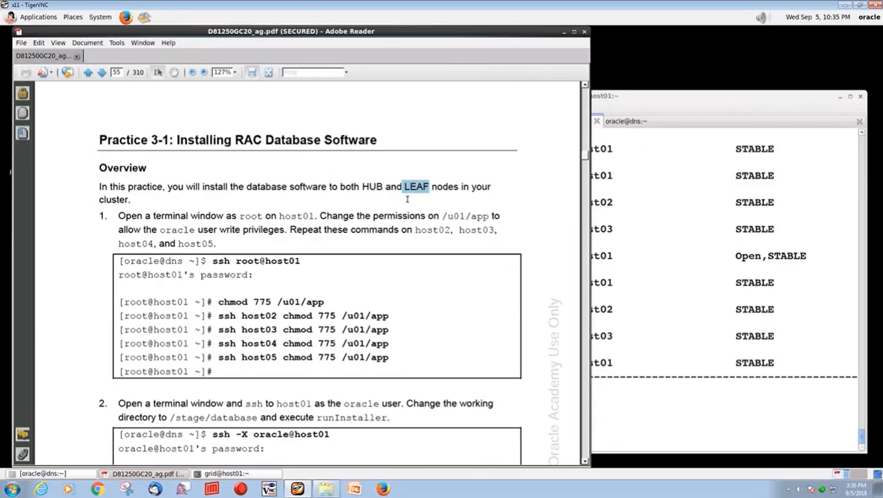
- Re-highlight LEAF, then scroll to step 2's chmod, cd and ./runInstaller lines
click(407, 188)
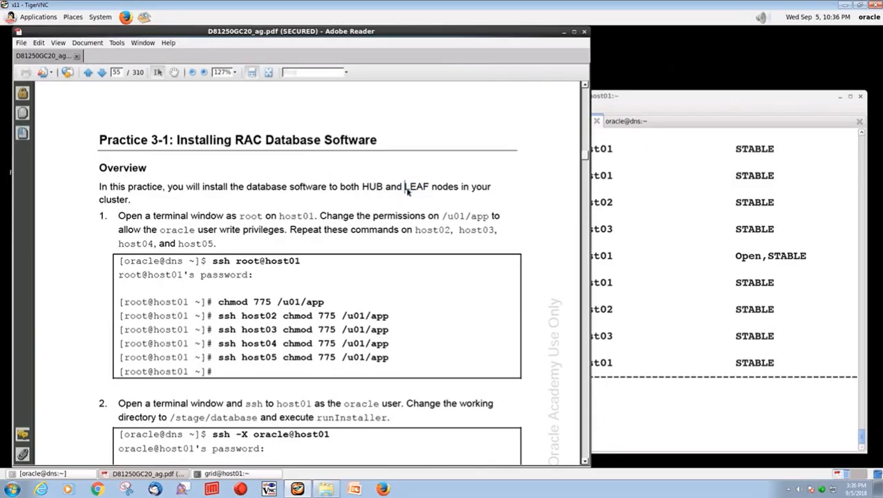
double_click(408, 189)
scroll(361, 204, down, 3)
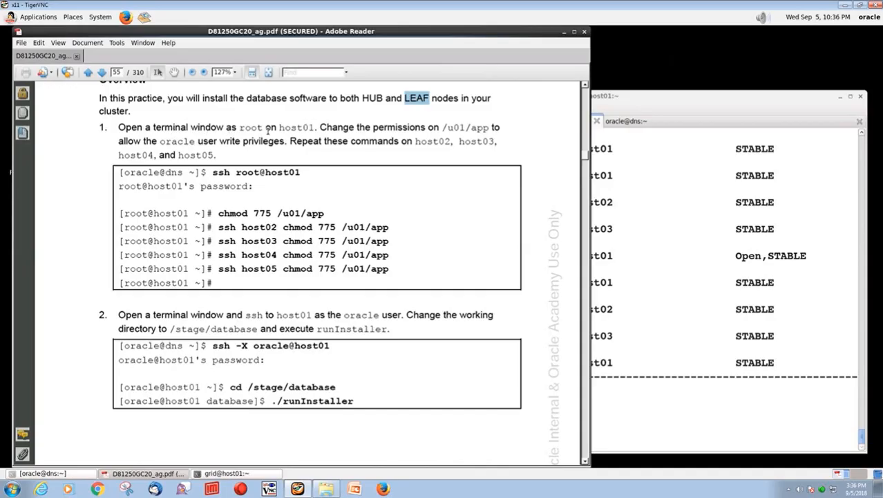
- Close the grid@host01 terminal despite its running processes
click(774, 102)
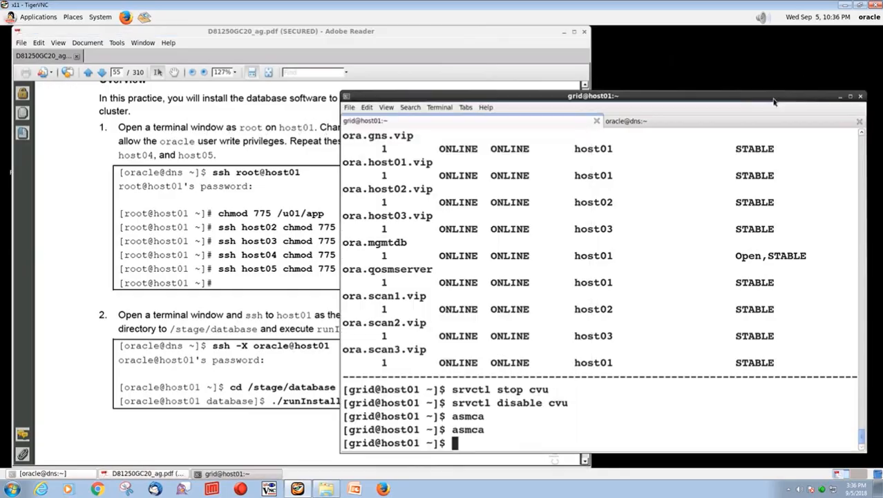
click(860, 96)
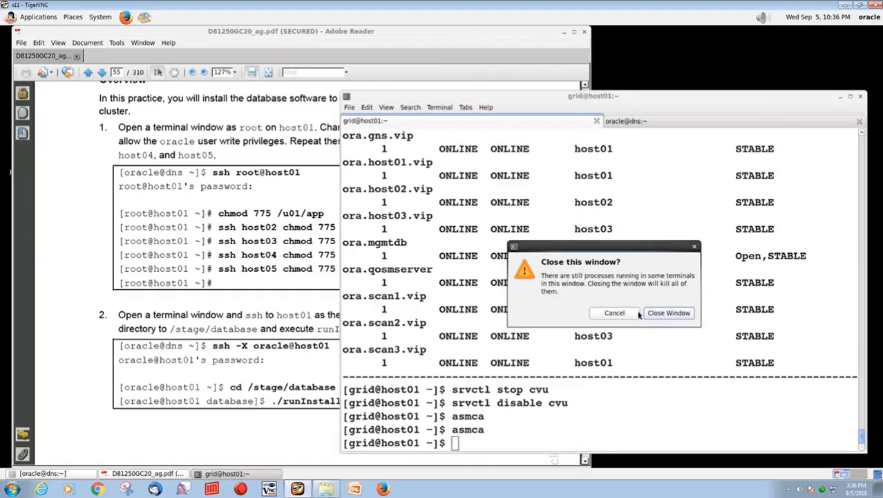
click(657, 312)
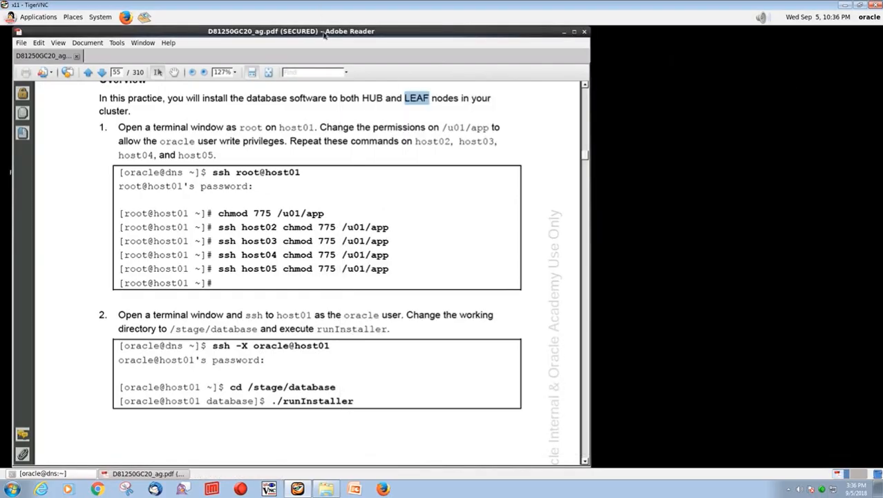
- Replace the old oracle@dns terminal with a new one arranged beside the guide
drag(325, 35, 475, 34)
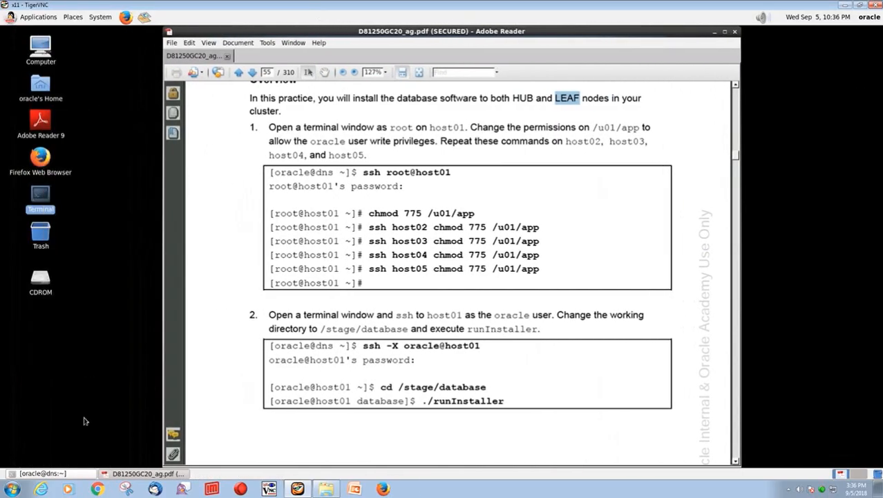
click(65, 474)
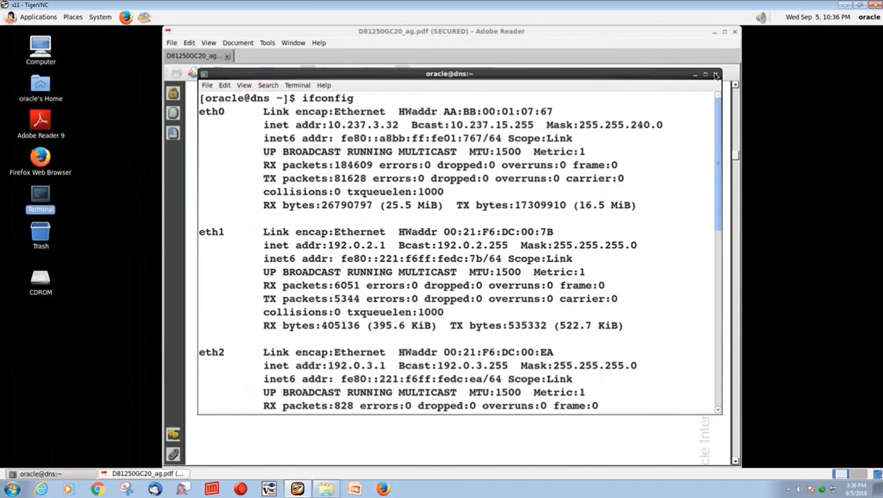
click(716, 74)
double_click(50, 195)
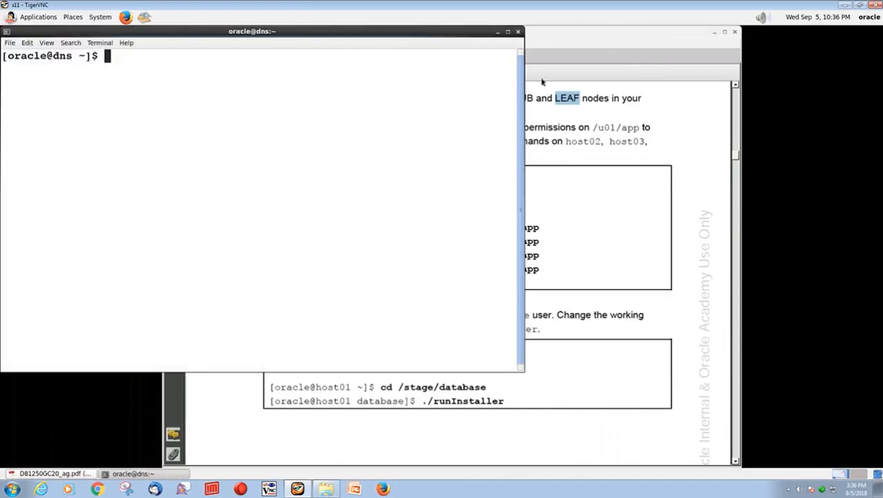
drag(277, 31, 387, 38)
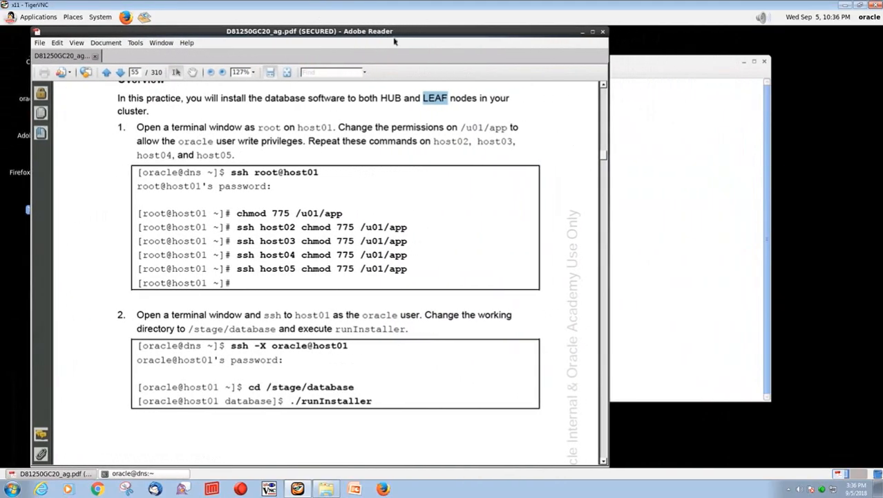
click(704, 157)
drag(589, 67, 667, 80)
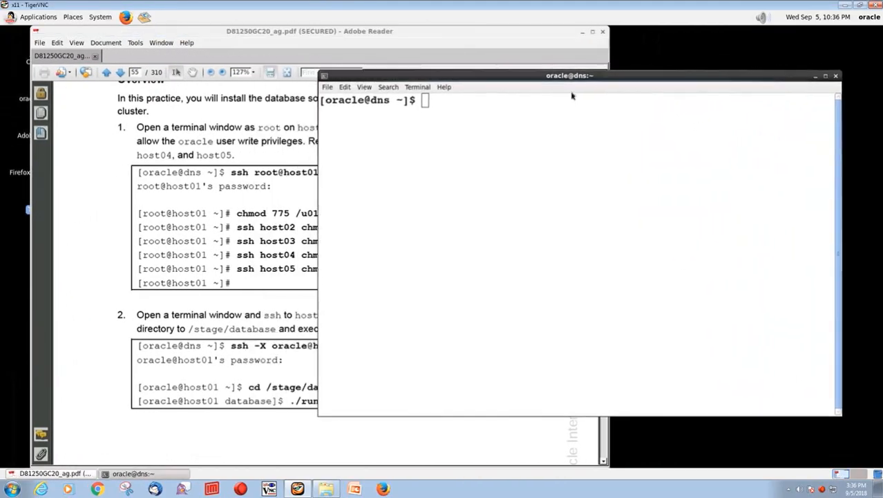
drag(261, 33, 232, 32)
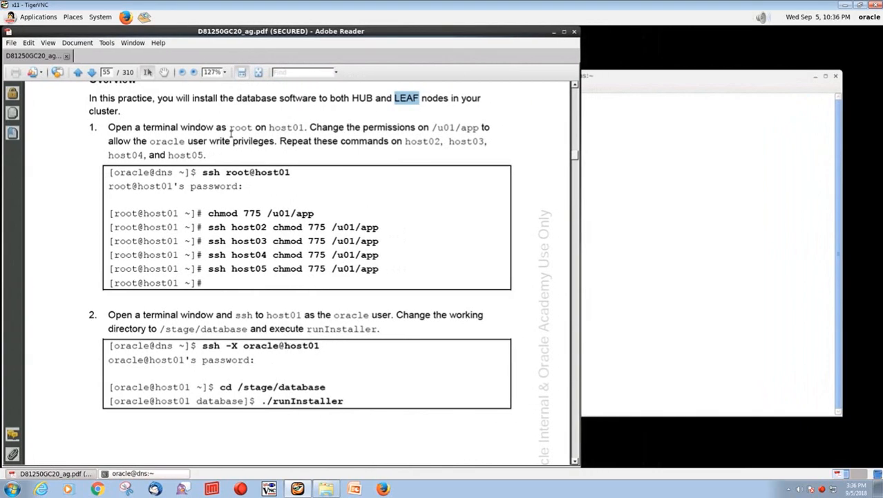
click(675, 207)
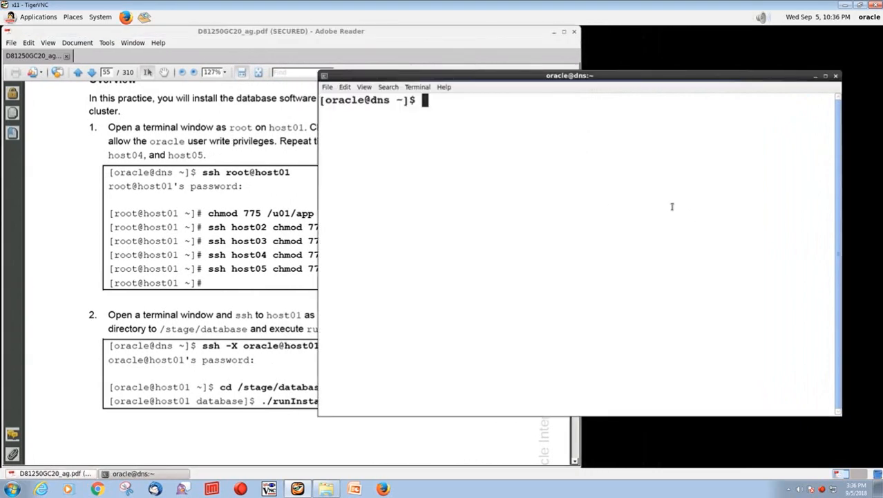
- Log in to host01 as root with ssh root@host01 and the root password
text(ssh ho)
key(BackSpace)
key(BackSpace)
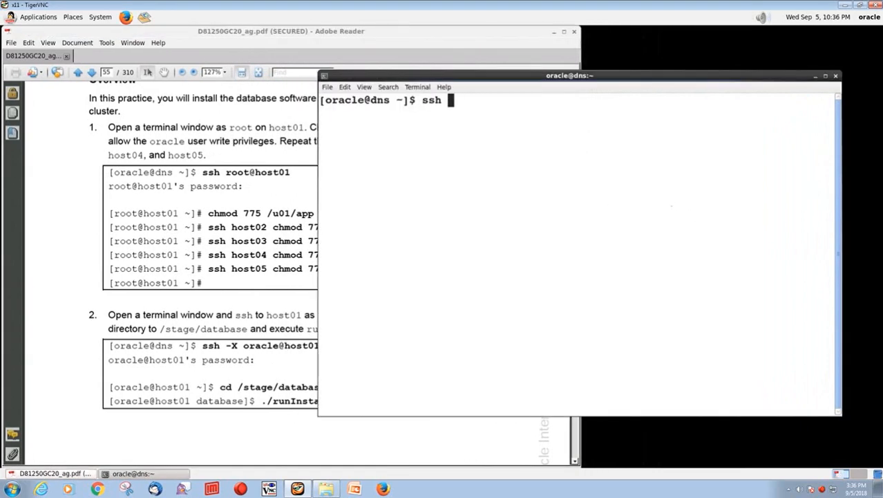
text(root@)
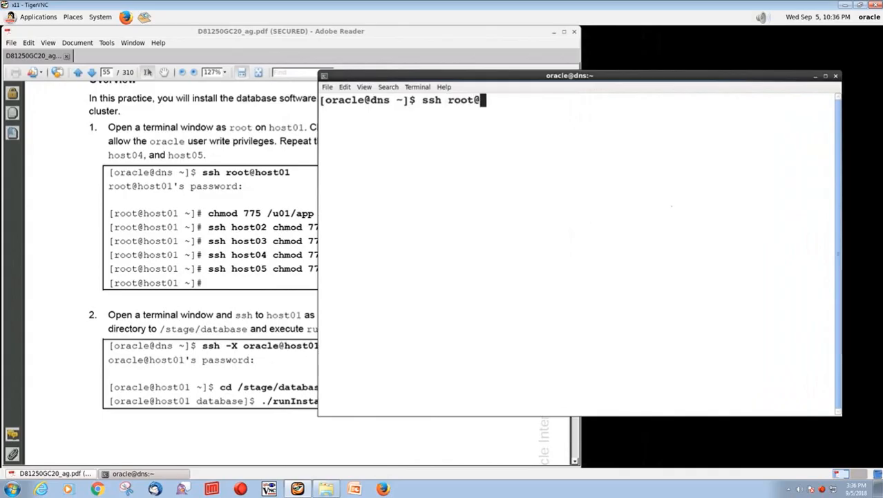
text(host01)
key(Return)
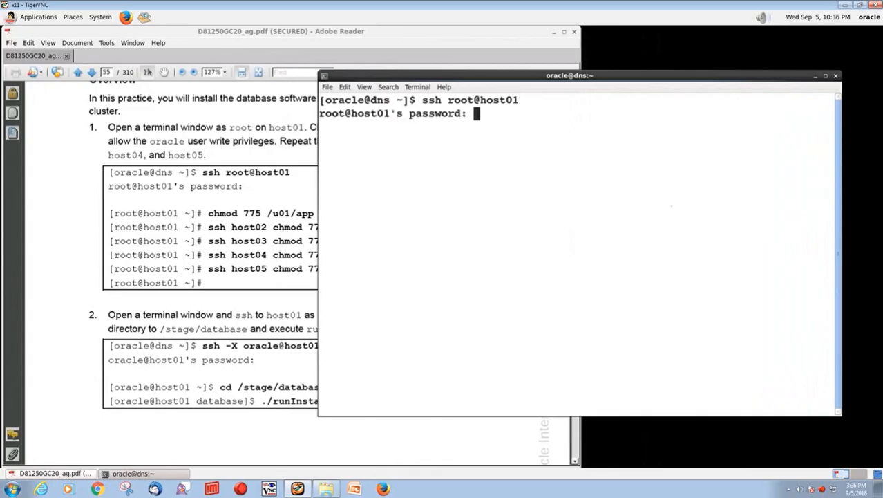
key(Return)
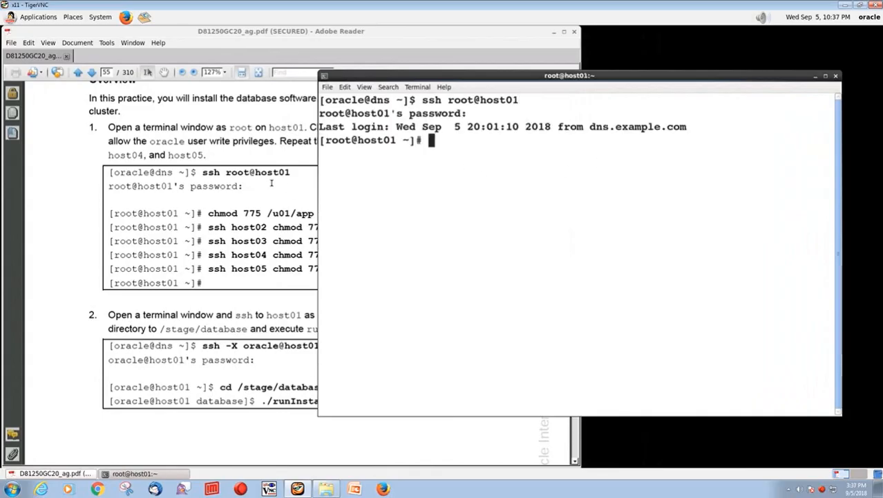
- Select the guide's chmod 775 /u01/app command for copying
click(250, 145)
scroll(277, 178, down, 1)
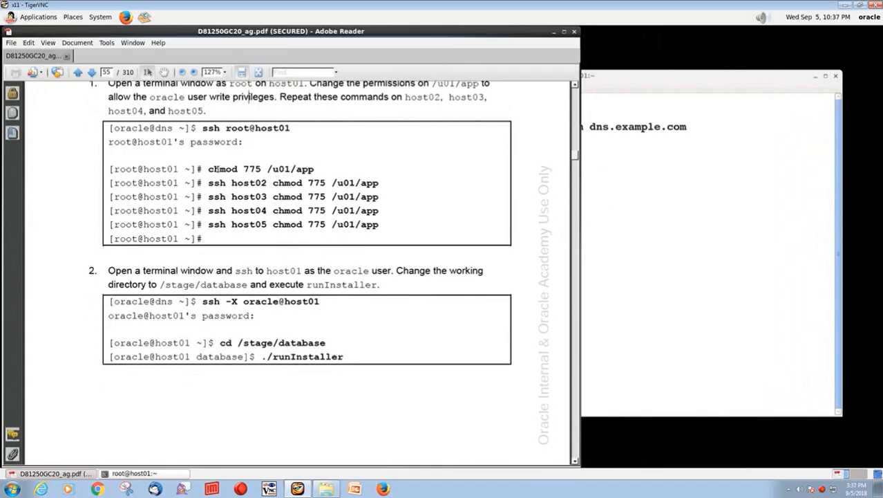
scroll(216, 168, up, 1)
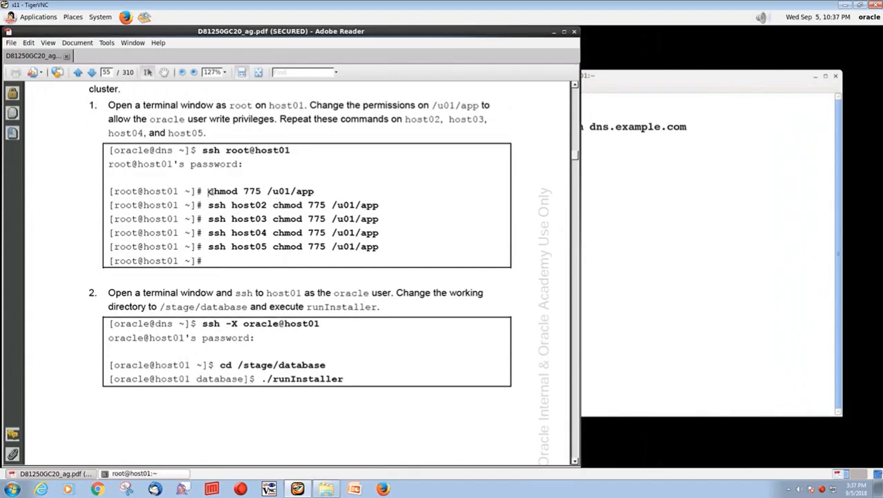
drag(208, 192, 314, 192)
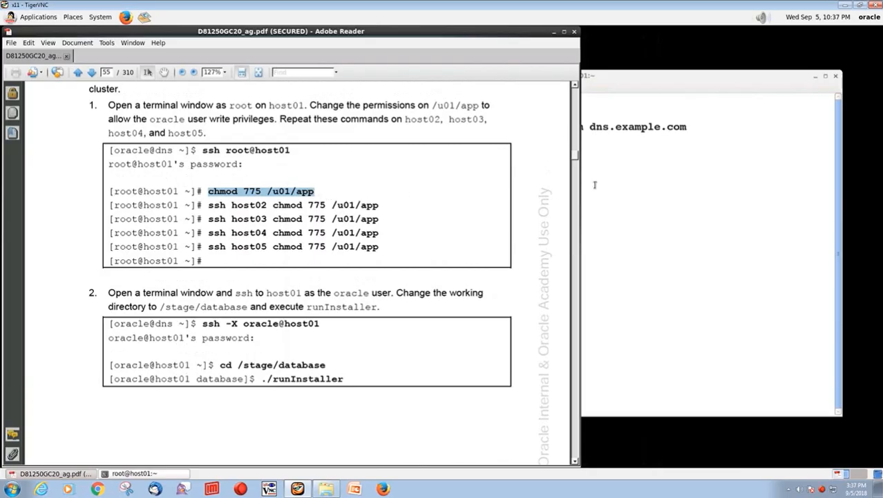
- Run chmod 775 /u01/app on host01, then on host02 over ssh
right_click(617, 183)
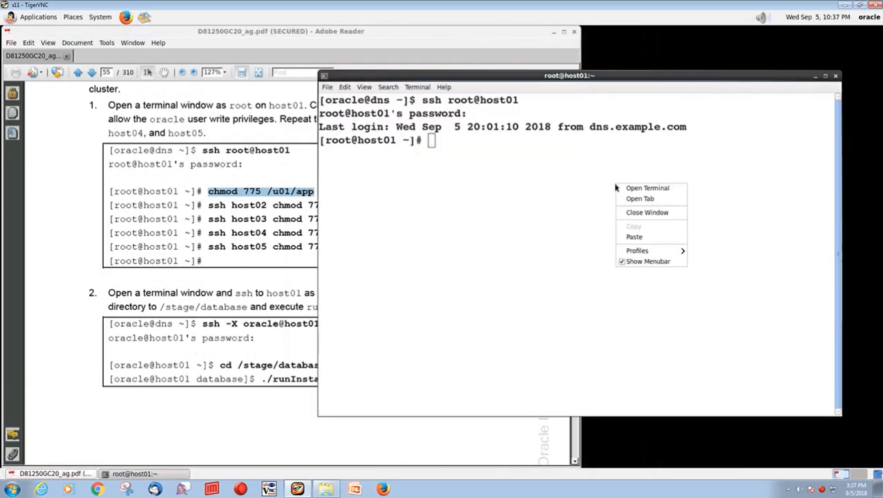
click(626, 234)
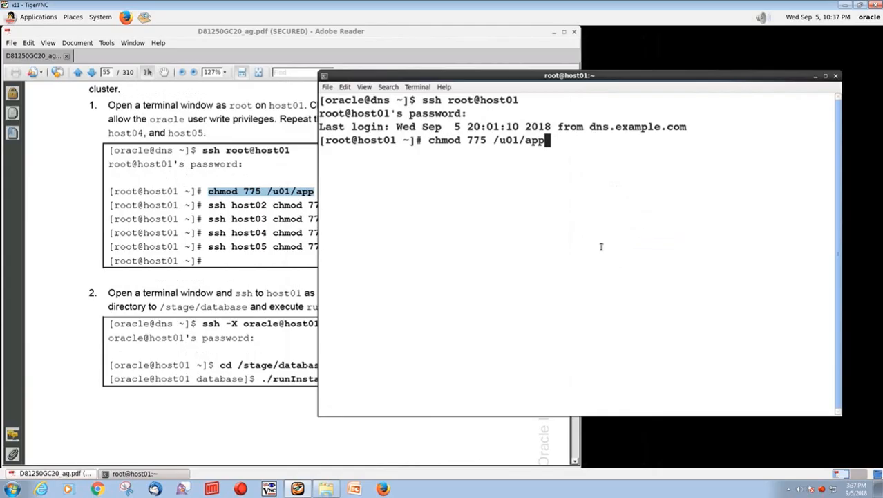
key(Return)
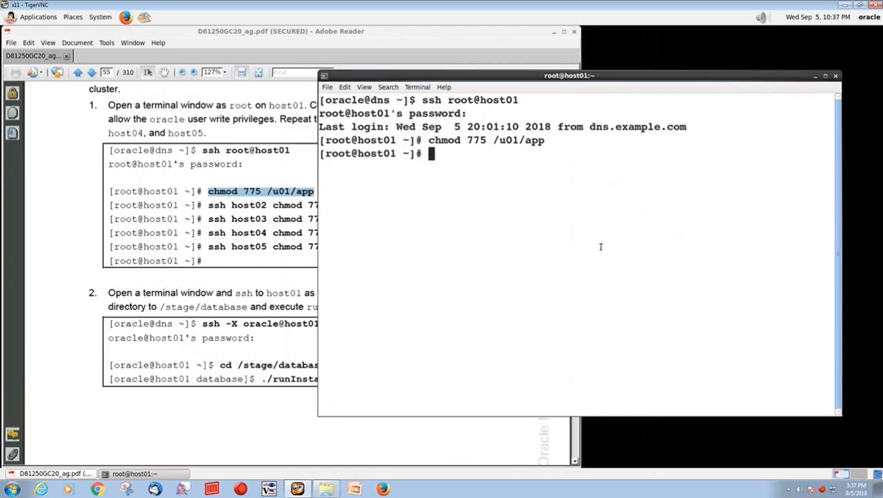
key(Up)
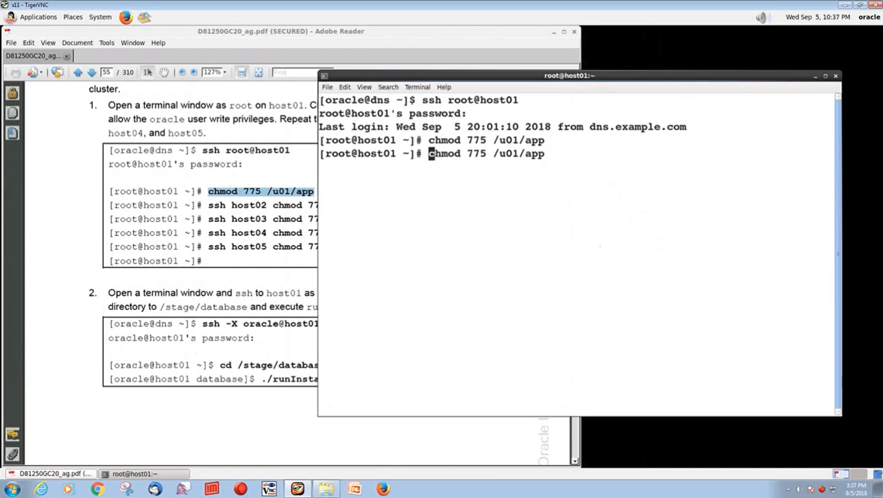
key(Home)
text(ssh h)
text(ost02)
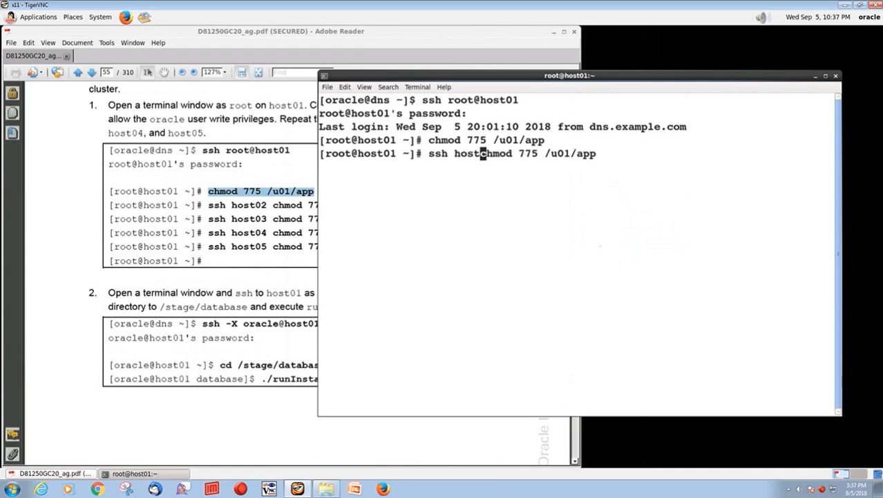
key(Return)
- Repeat ssh chmod 775 /u01/app for host03, host04 and host05
key(Up)
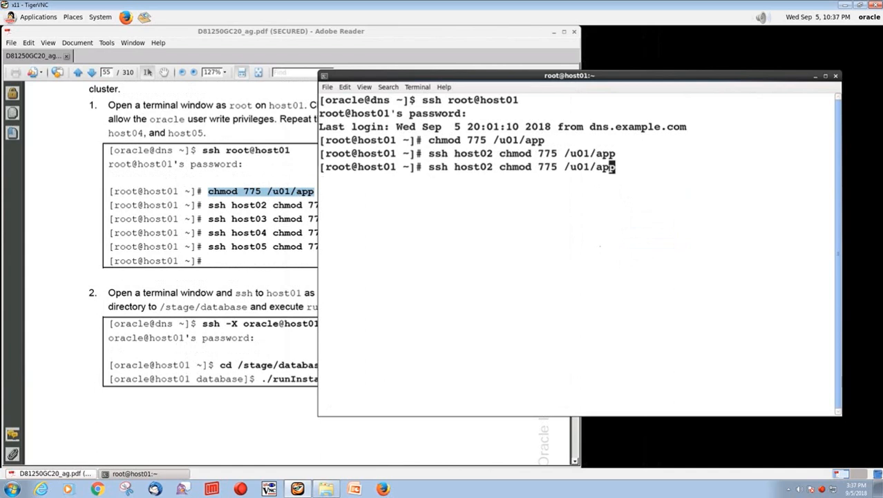
key(Left)
key(Left)
key(Left)
key(Left)
key(Left)
key(Left)
key(Left)
key(Left)
key(Left)
key(Left)
key(Left)
key(Left)
key(Left)
key(Left)
key(Left)
key(Left)
key(Left)
key(Left)
key(Left)
key(BackSpace)
text(3)
key(Return)
key(Up)
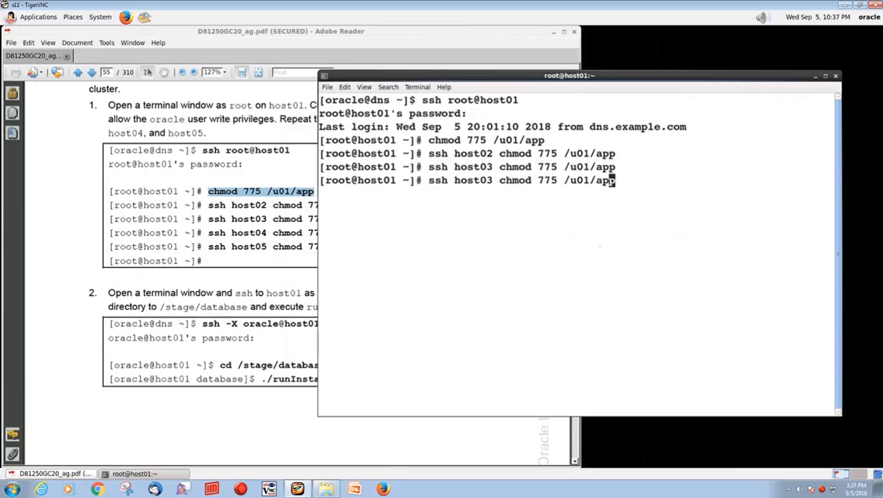
key(Left)
key(Left)
key(Left)
key(Left)
key(Left)
key(Left)
key(Left)
key(Left)
key(Left)
key(Left)
key(Left)
key(Left)
key(Left)
key(Left)
key(Left)
key(Left)
key(Left)
key(Left)
key(Left)
key(BackSpace)
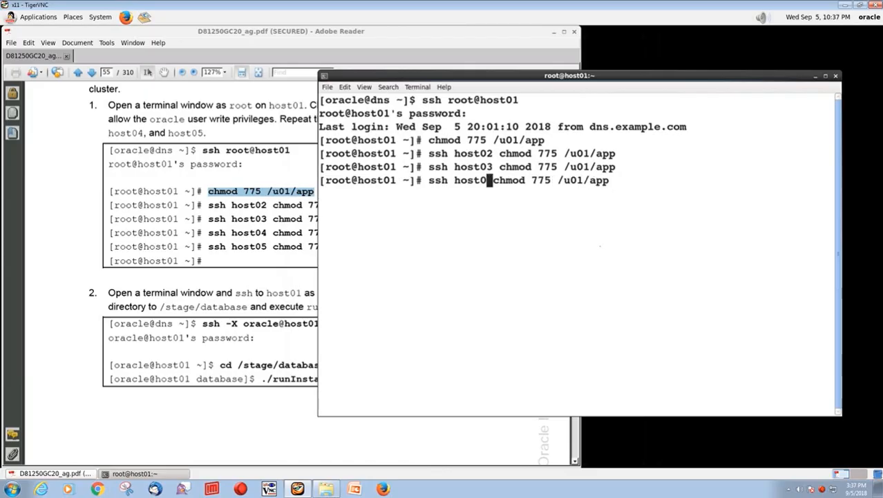
text(4)
key(Return)
key(Up)
key(Left)
key(Left)
key(Left)
key(Left)
key(Left)
key(Left)
key(Left)
key(Left)
key(Left)
key(Left)
key(Left)
key(Left)
key(Left)
key(Left)
key(Left)
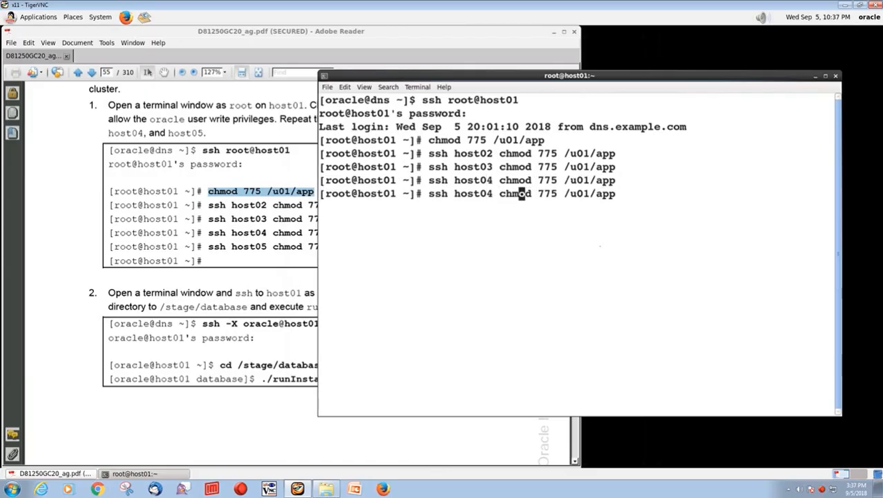
key(Left)
key(Left)
key(Left)
key(Left)
key(BackSpace)
text(5)
key(Return)
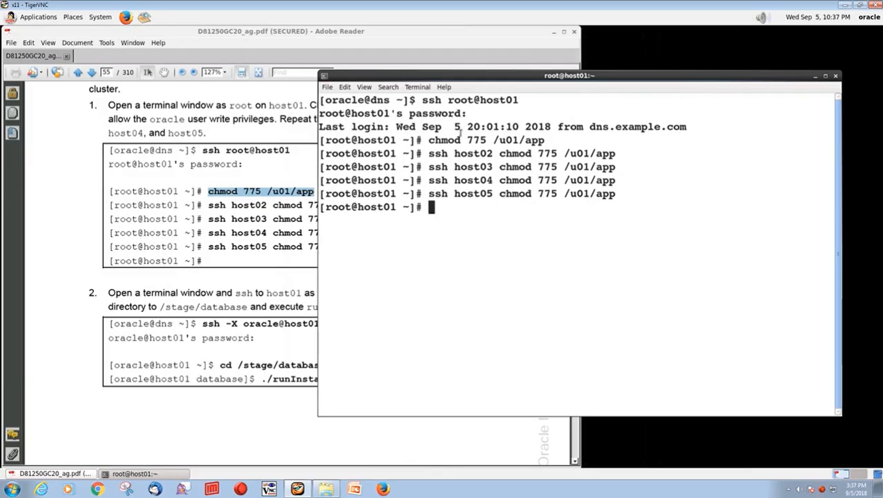
click(248, 287)
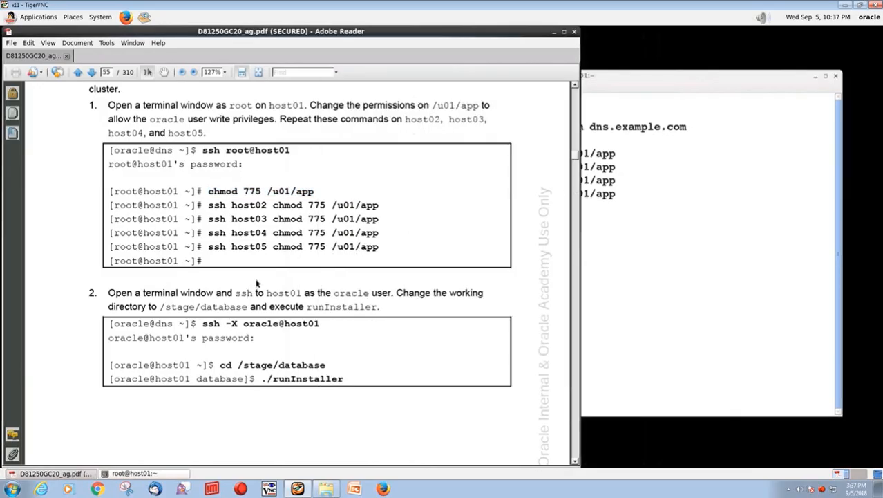
scroll(250, 285, down, 3)
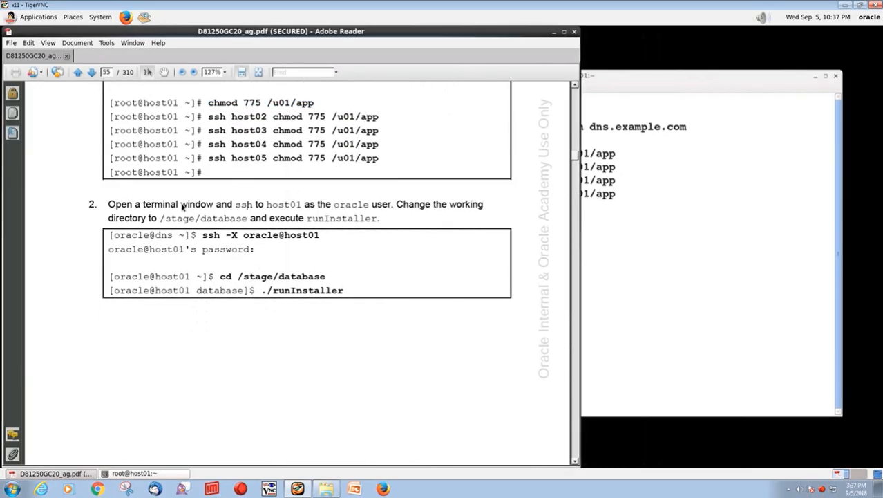
click(760, 224)
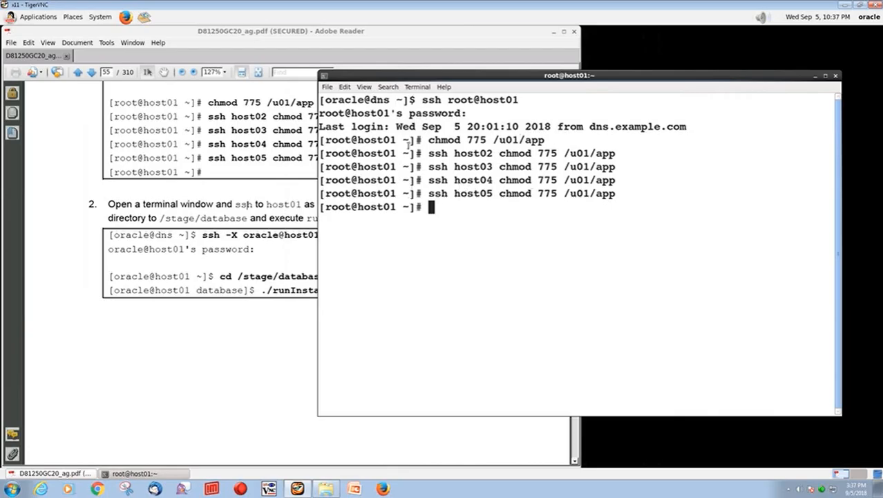
- Open a new tab in the terminal
click(326, 87)
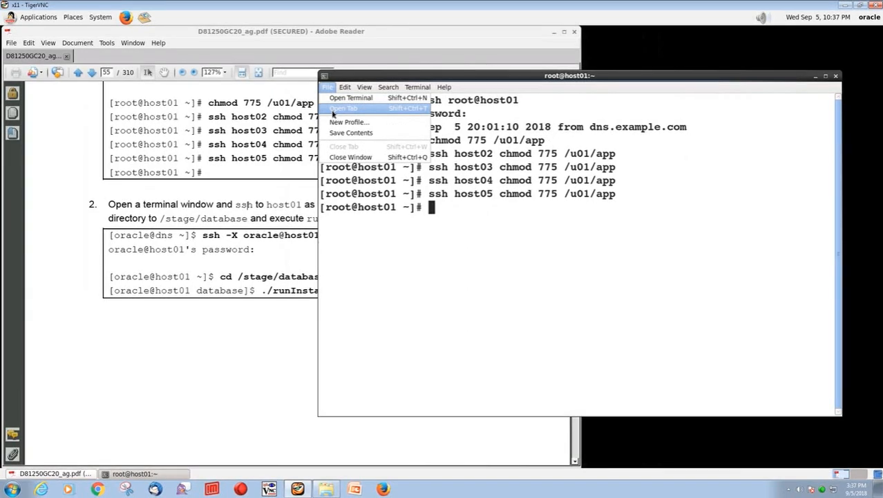
click(344, 110)
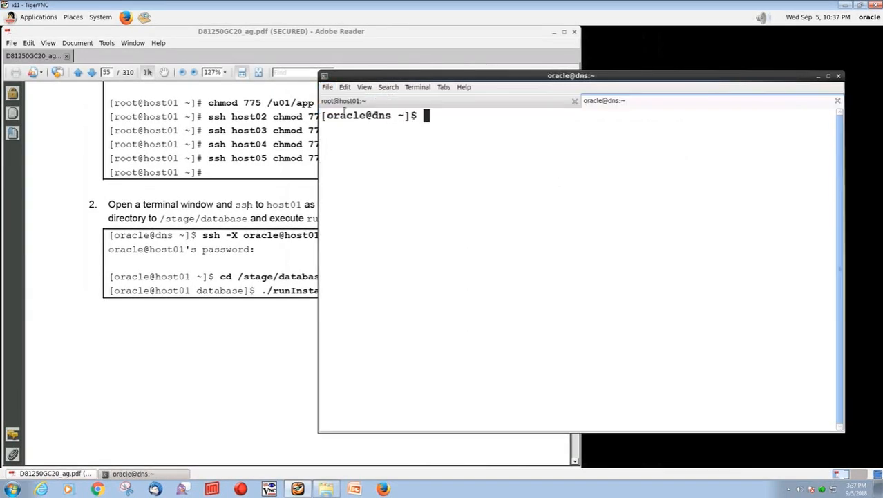
text(ssh -X oracle@host01)
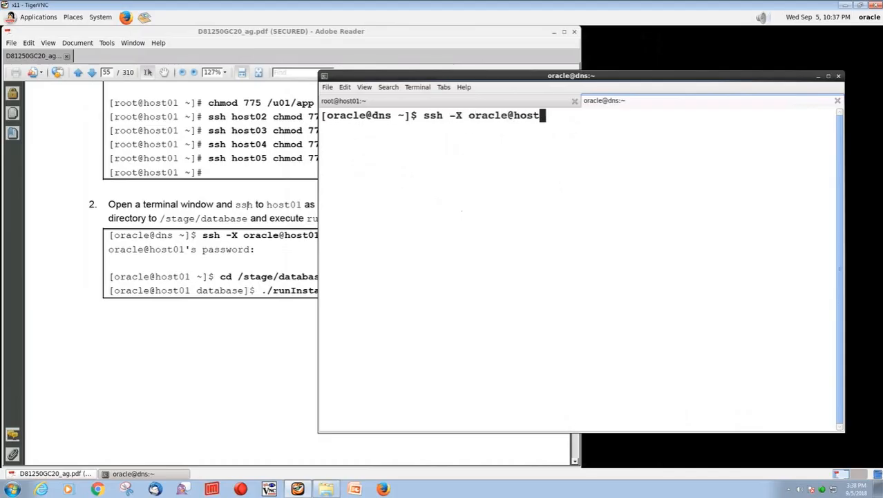
key(BackSpace)
key(BackSpace)
key(BackSpace)
key(BackSpace)
key(BackSpace)
key(BackSpace)
key(BackSpace)
key(BackSpace)
key(BackSpace)
key(BackSpace)
key(BackSpace)
key(BackSpace)
key(BackSpace)
key(BackSpace)
key(BackSpace)
key(BackSpace)
key(BackSpace)
key(BackSpace)
key(BackSpace)
key(BackSpace)
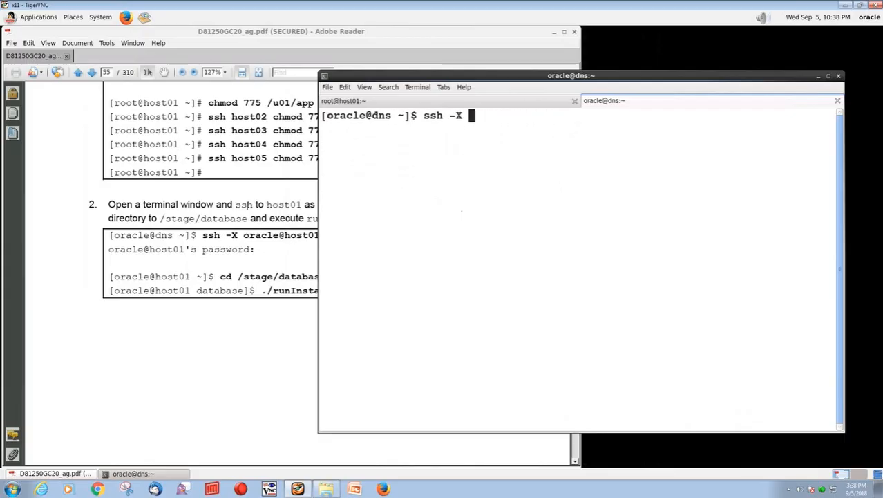
- Paste ssh -X oracle@host01 from the guide and log in with the oracle password
click(243, 218)
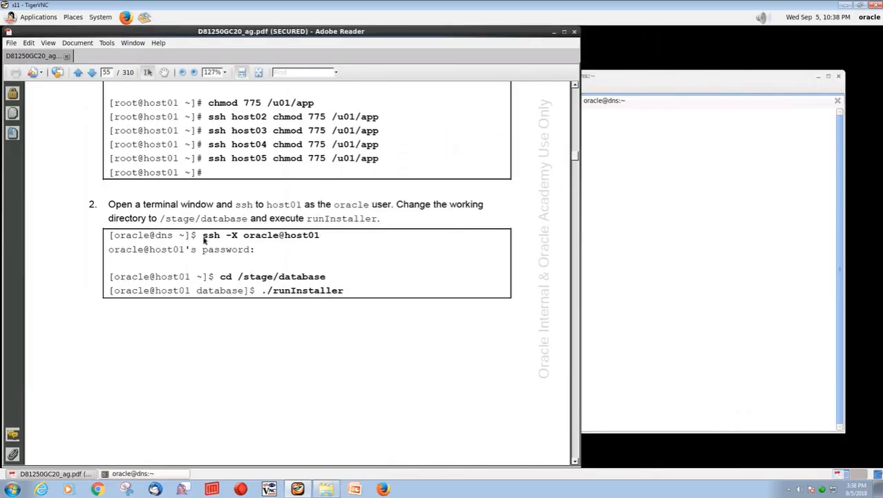
drag(202, 237, 314, 240)
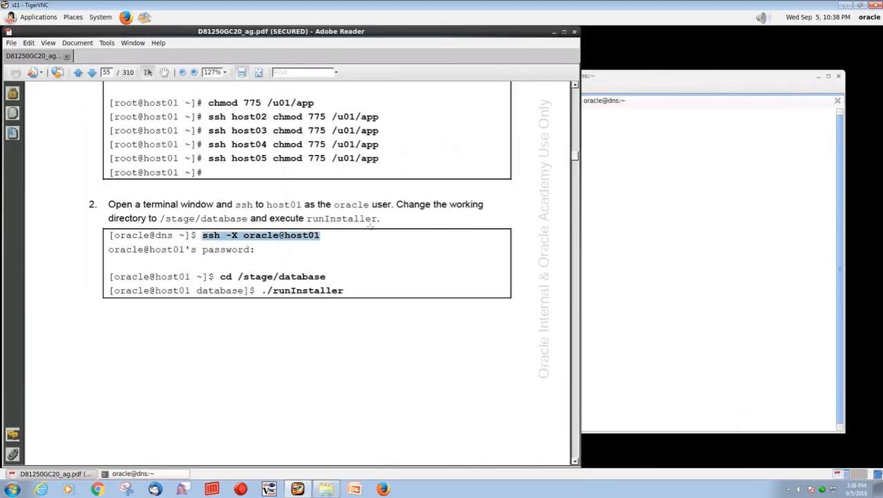
click(655, 80)
right_click(499, 148)
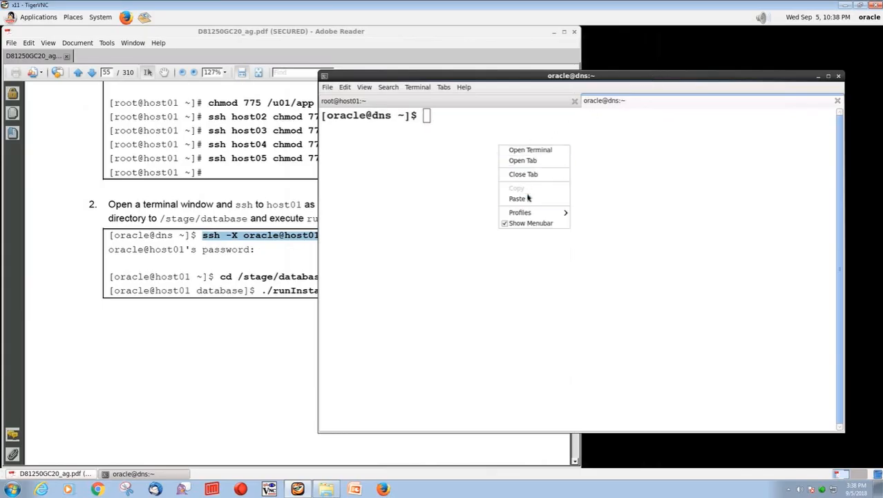
click(526, 199)
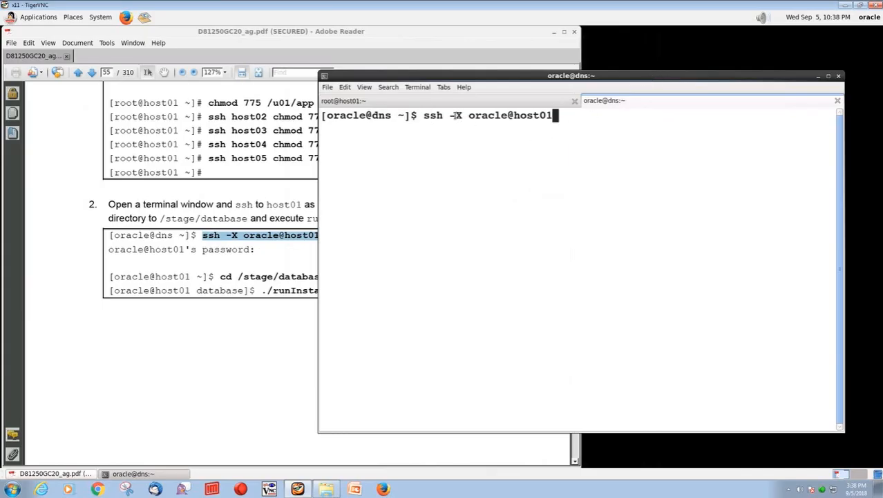
drag(455, 117, 452, 117)
click(465, 146)
key(Return)
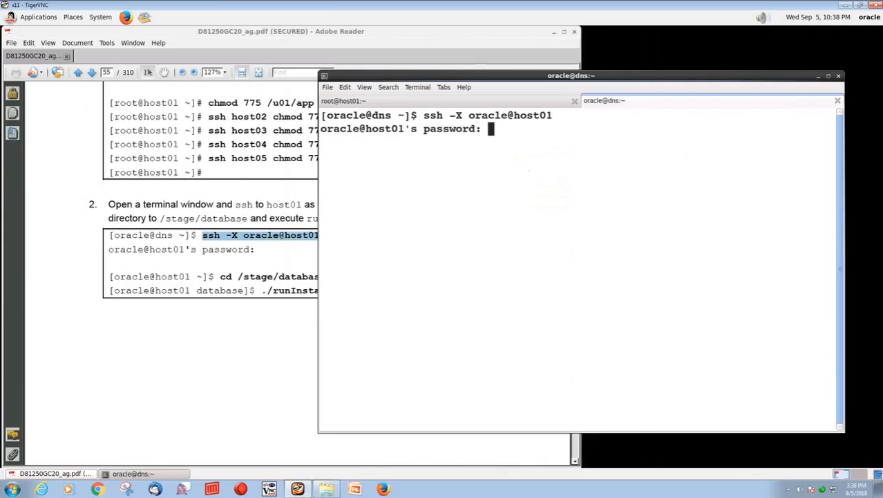
key(Return)
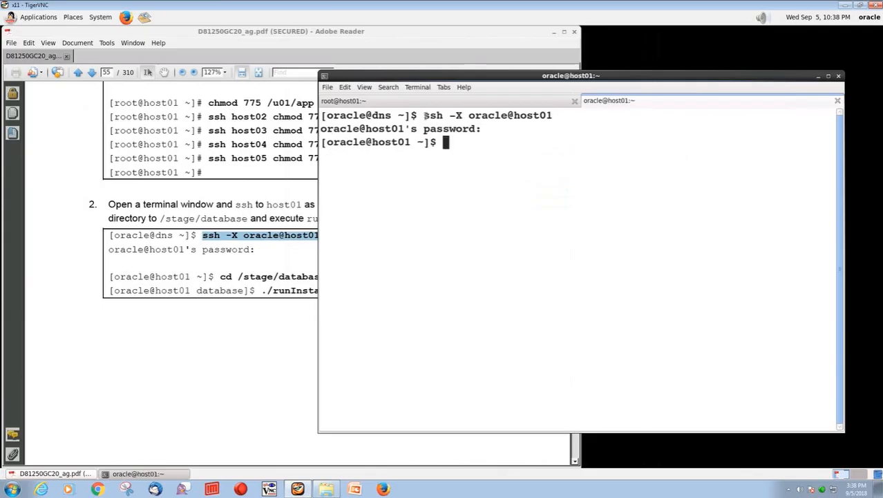
- Highlight the ssh command and its -X option for emphasis
drag(426, 116, 524, 130)
mouse_move(451, 116)
mouse_down()
mouse_move(462, 115)
mouse_move(453, 116)
mouse_up()
click(459, 116)
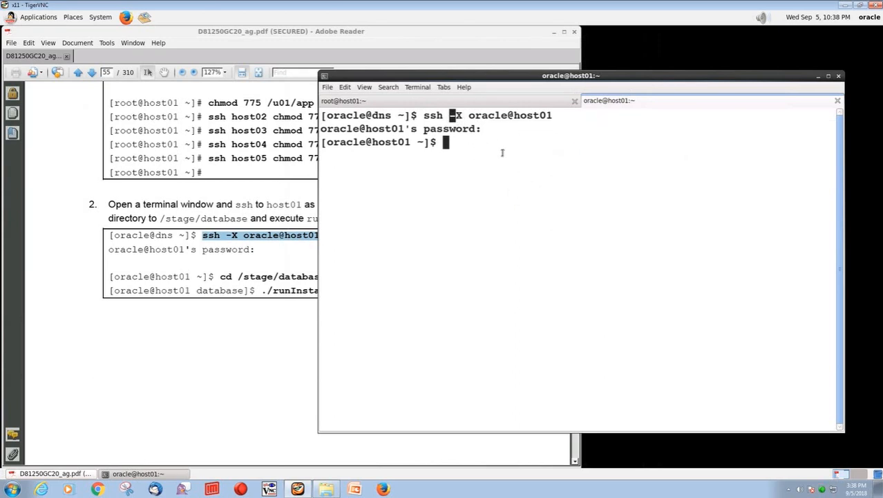
click(285, 260)
- Paste and run cd /stage/database from the guide, then list its files with ls
scroll(275, 261, down, 1)
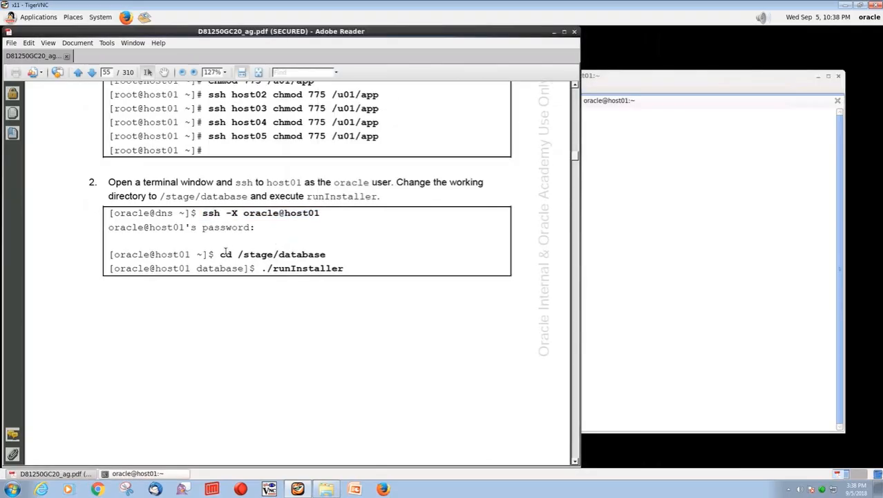
drag(222, 253, 327, 255)
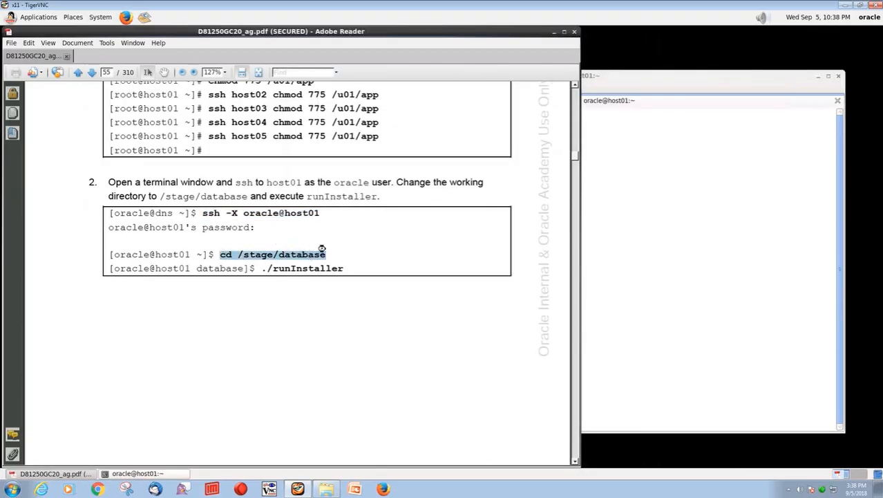
click(570, 202)
right_click(567, 201)
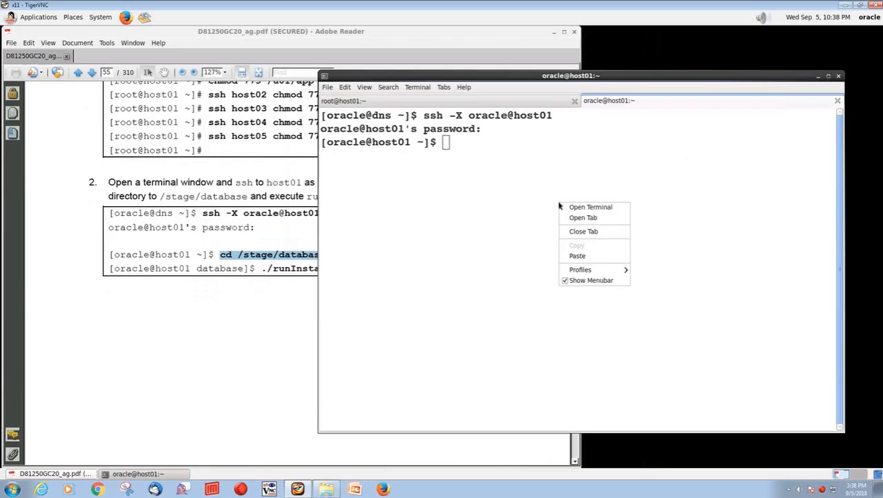
click(584, 254)
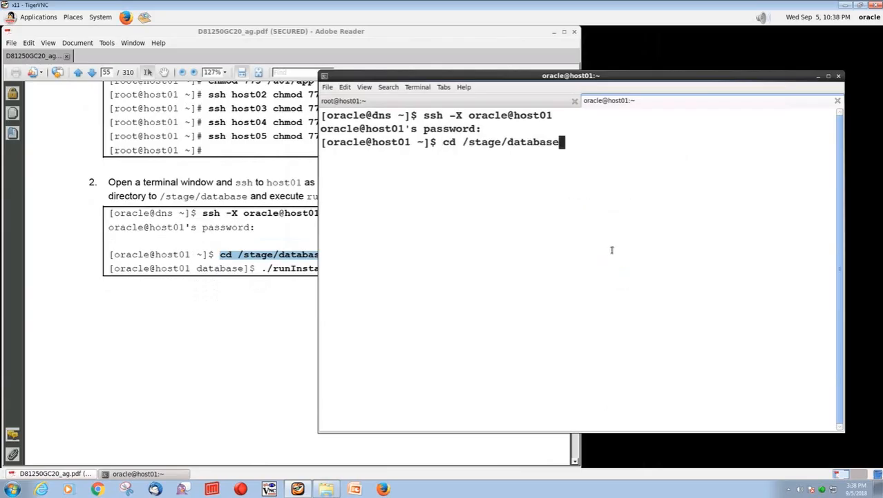
key(Return)
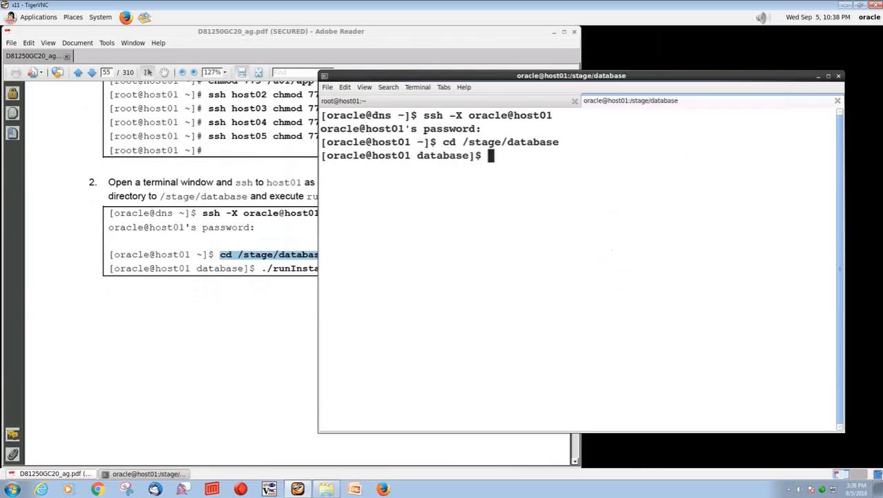
text(ls)
key(Return)
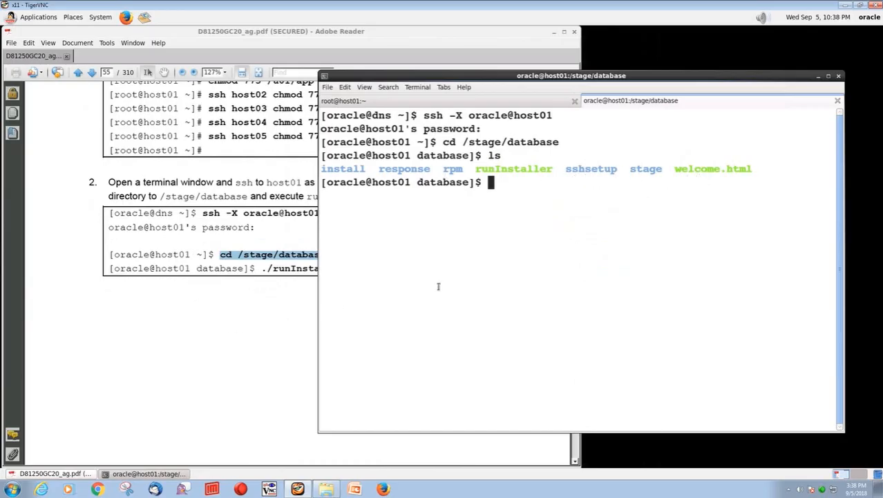
- Launch ./runInstaller, completing the name with Tab
key(Return)
text(./run)
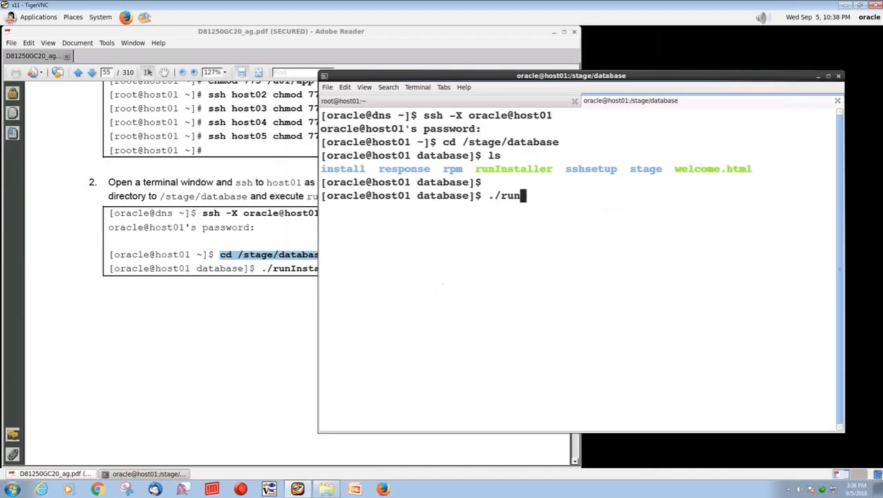
key(Tab)
key(Return)
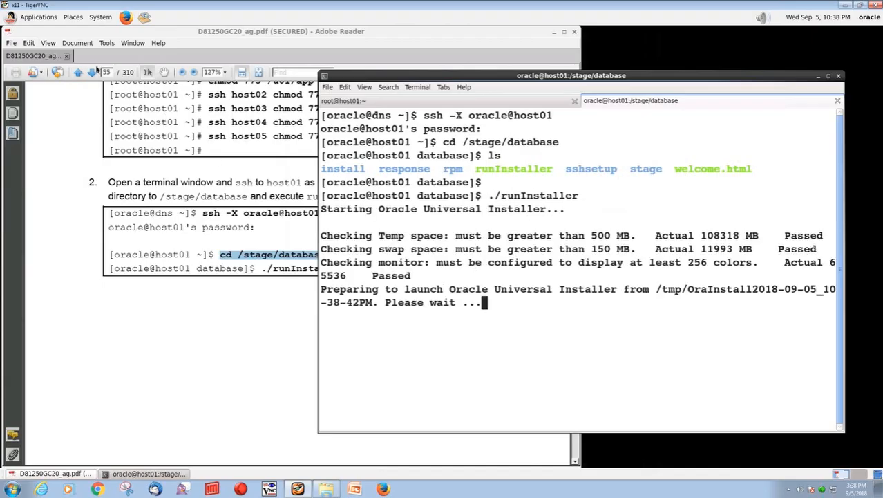
- Advance the lab guide a page and nudge the terminal window to the right
click(94, 72)
click(94, 72)
scroll(194, 171, down, 1)
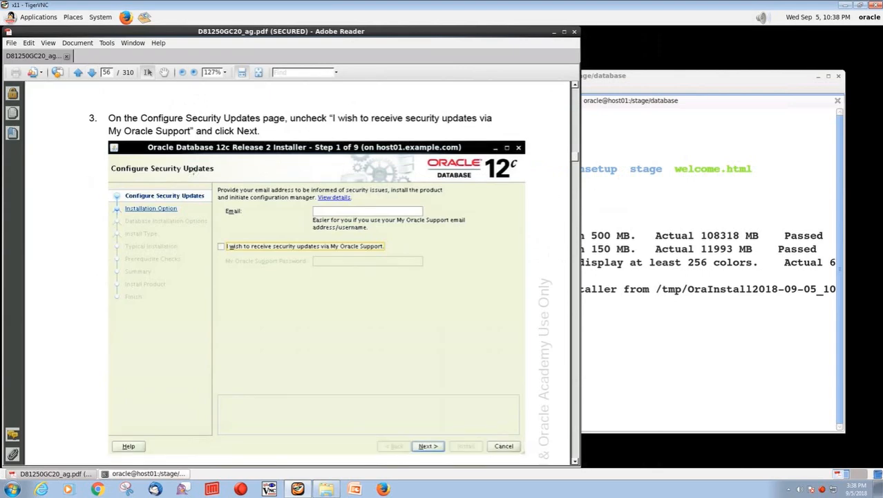
click(697, 87)
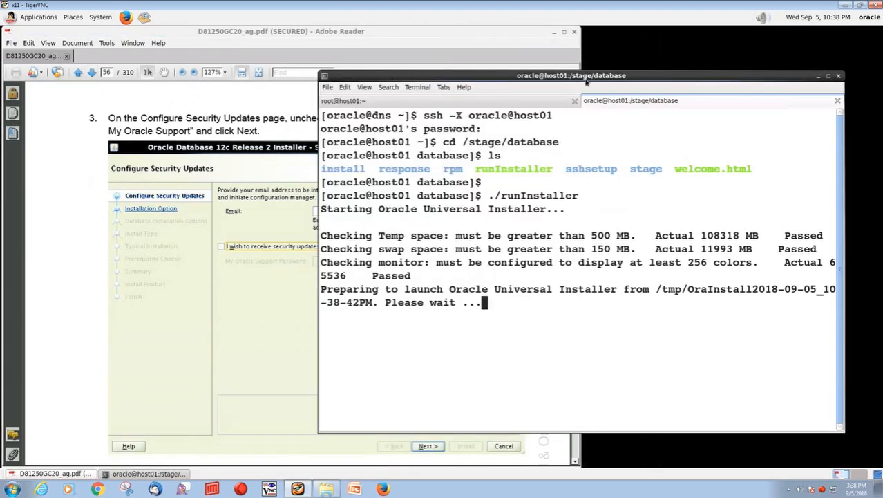
drag(586, 77, 624, 75)
click(249, 131)
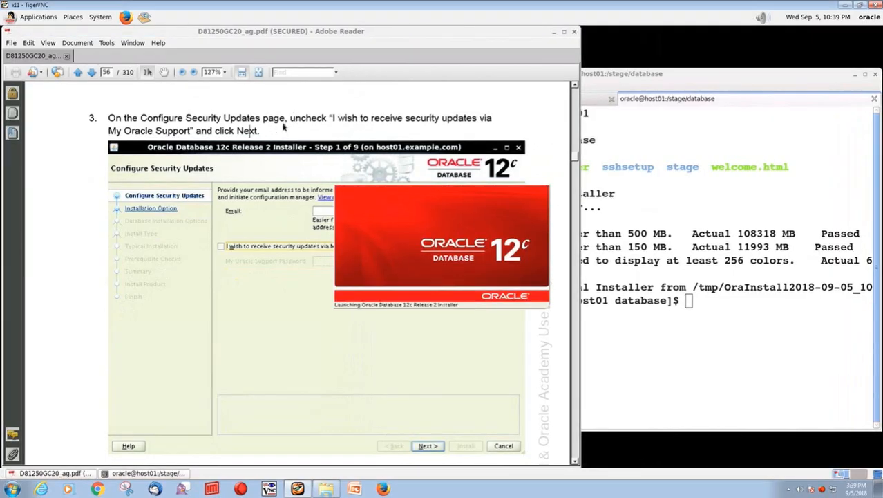
- Uncheck My Oracle Support security updates and confirm continuing without them
drag(353, 113, 573, 111)
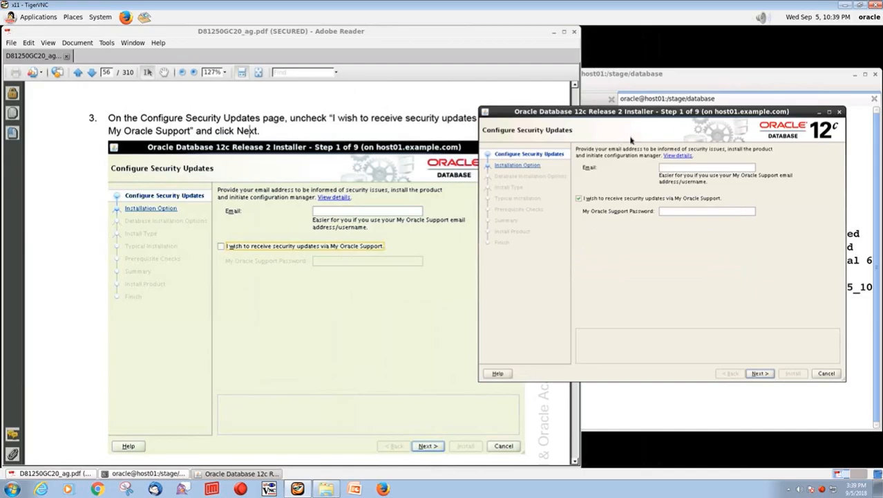
click(579, 199)
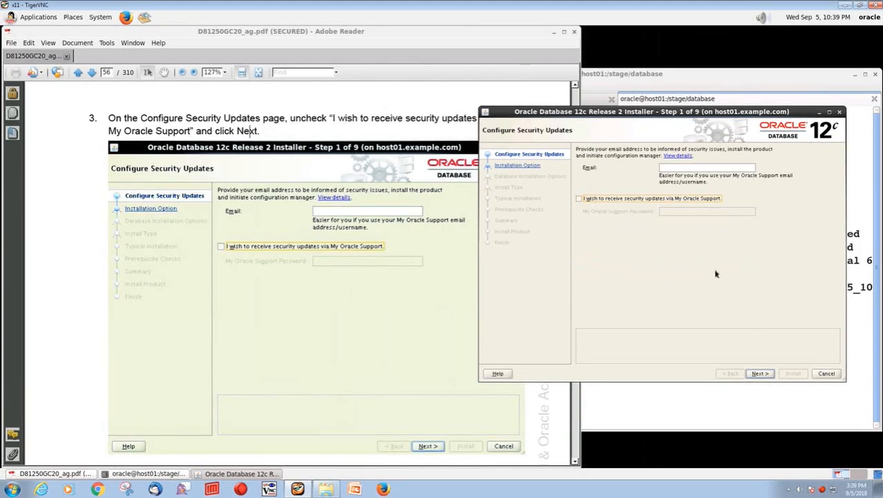
click(760, 373)
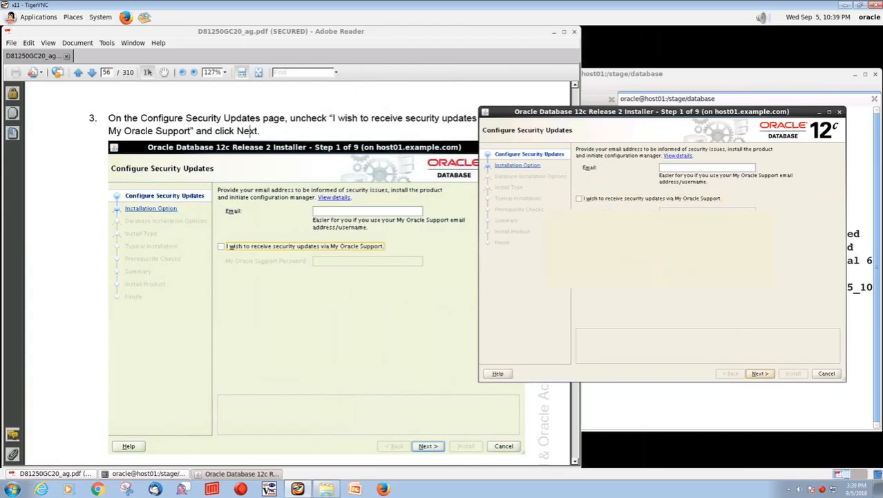
click(735, 279)
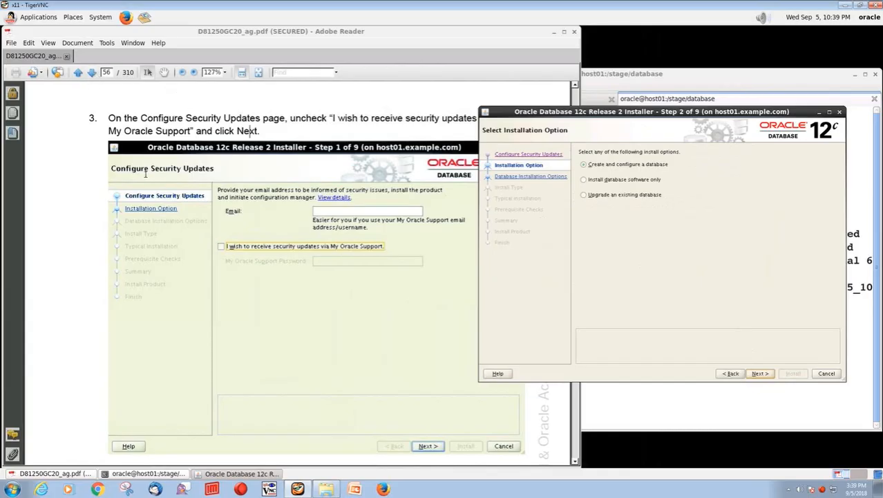
- Advance the guide to step 5 and select 'Install database software only'
scroll(94, 86, down, 2)
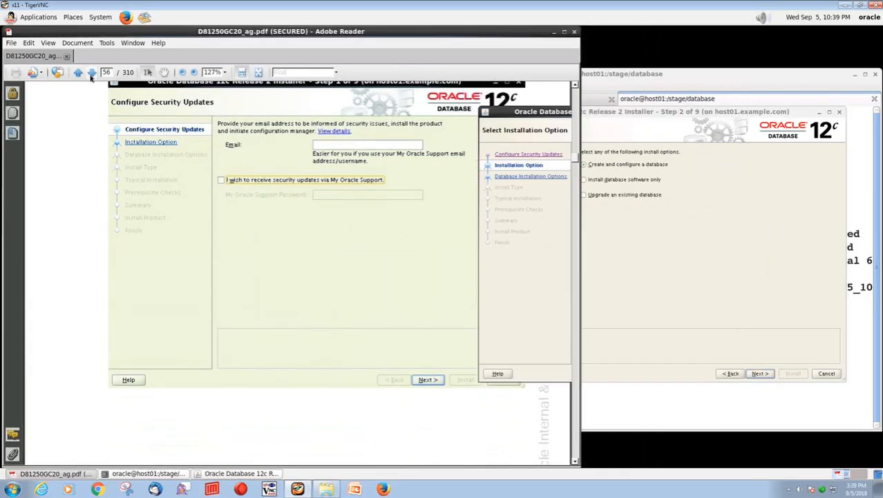
click(92, 73)
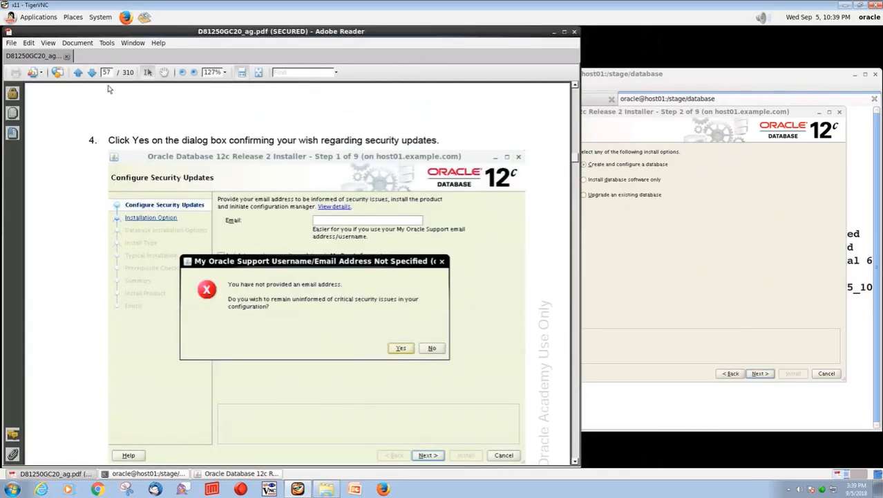
click(92, 73)
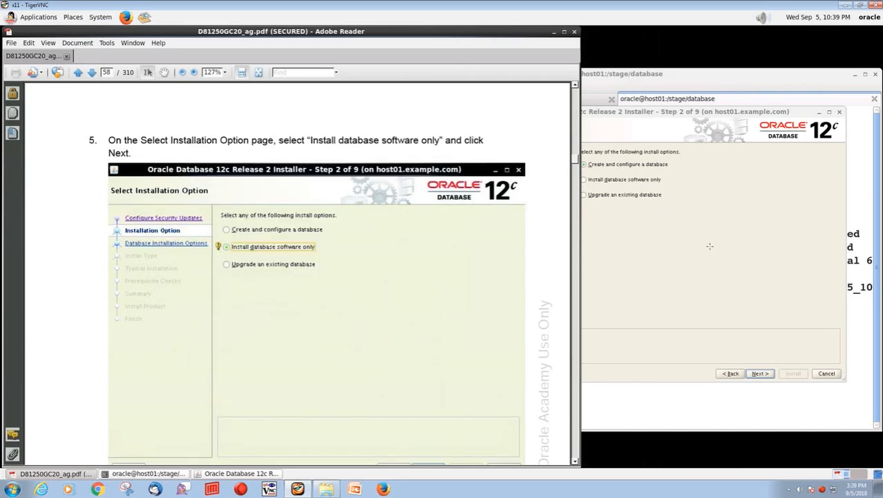
click(679, 271)
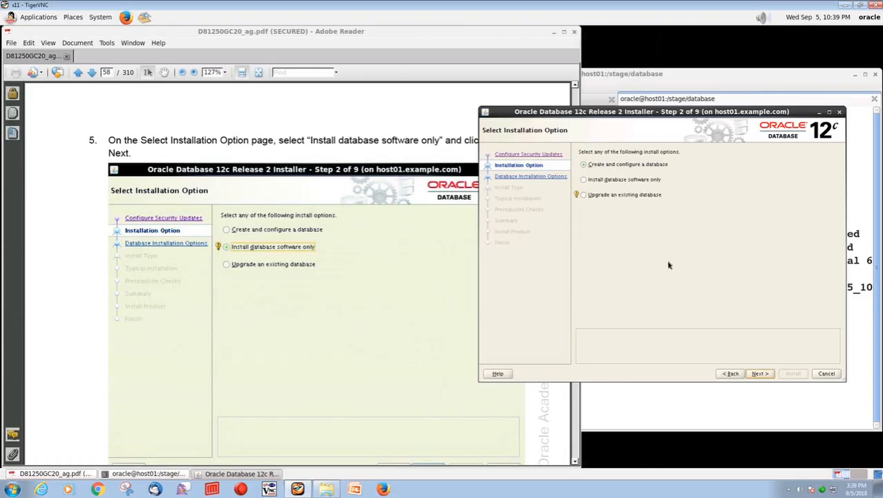
click(585, 180)
click(91, 74)
- Choose Oracle Real Application Clusters database installation and continue to the host01–host05 node list
click(760, 373)
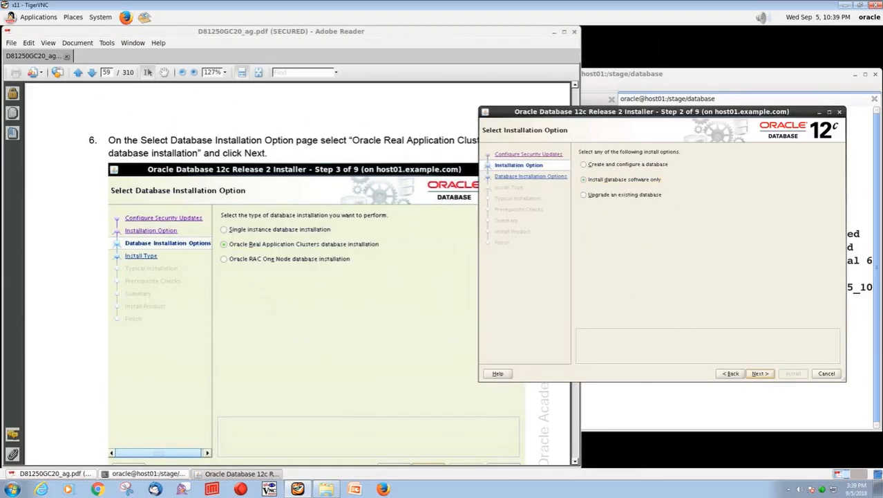
click(596, 178)
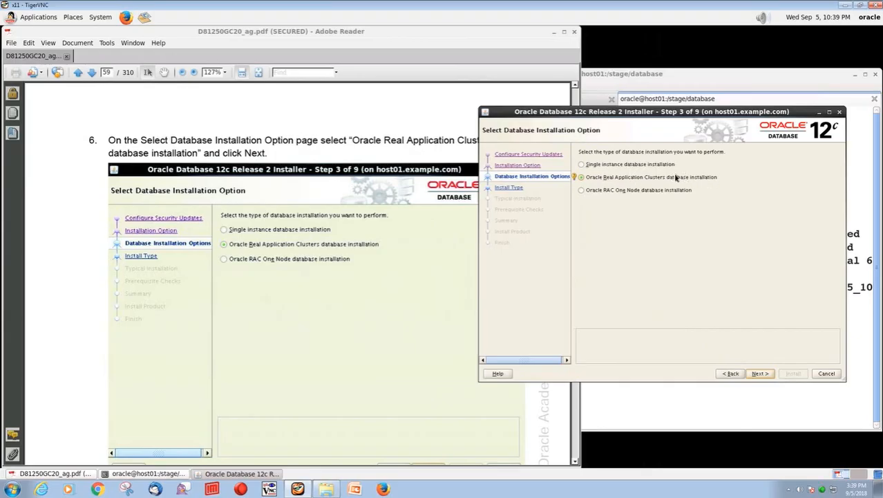
click(760, 372)
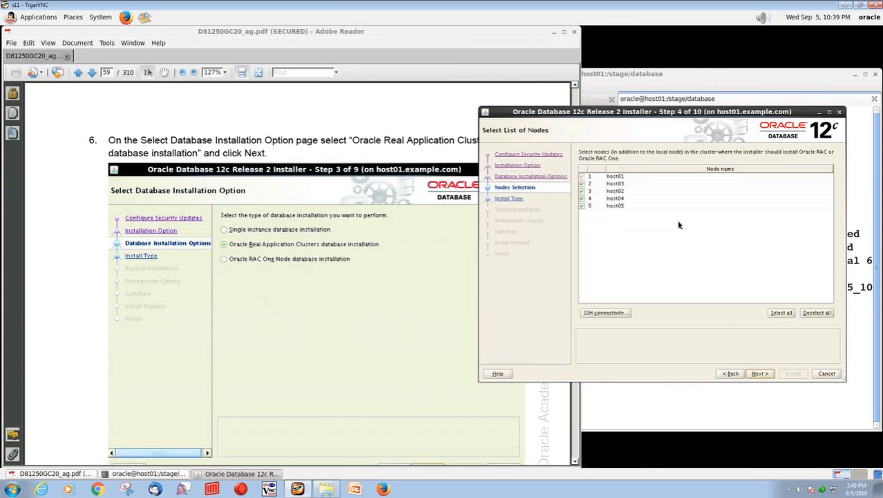
- Leave host01–host05 checked and page the lab guide to step 8, Select Database Edition
click(92, 74)
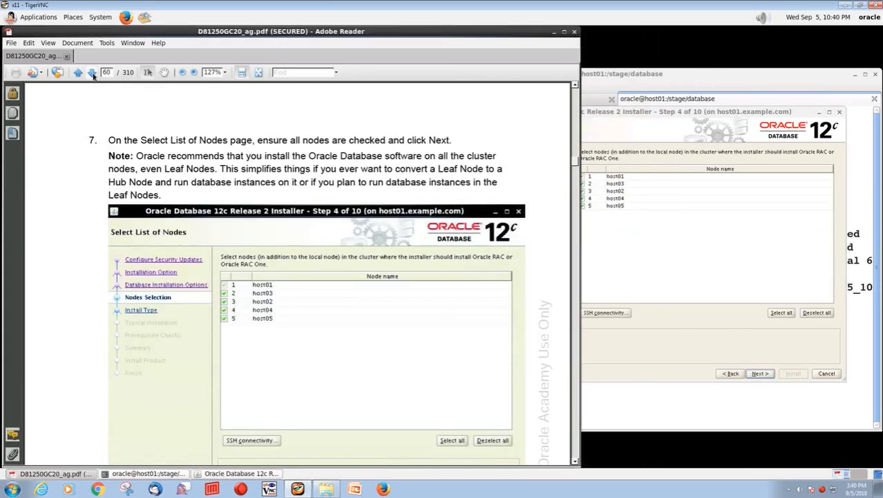
scroll(339, 276, down, 1)
scroll(400, 194, down, 1)
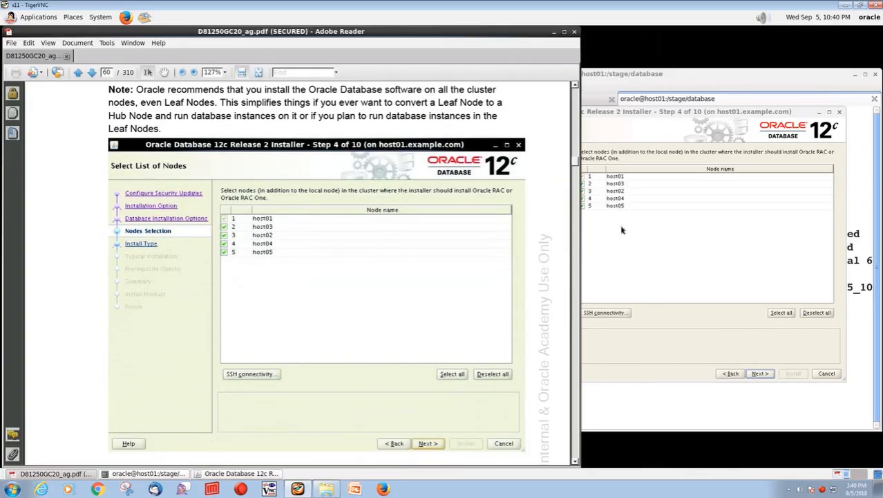
scroll(431, 225, down, 2)
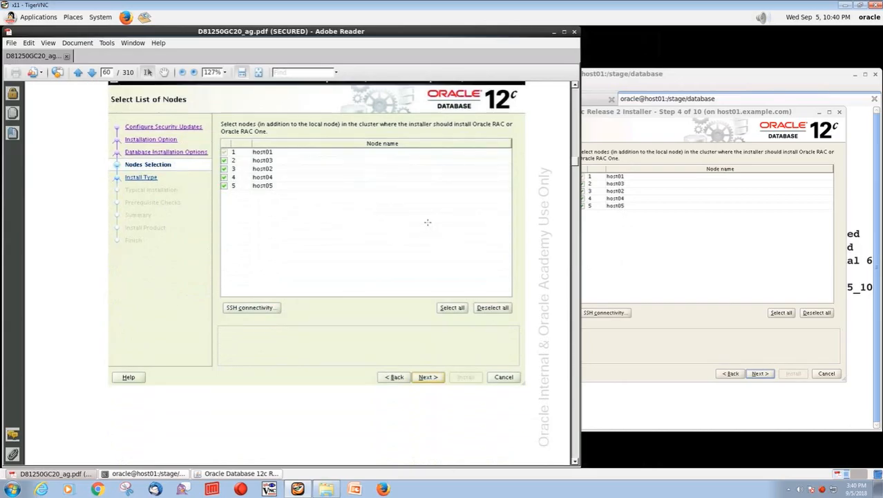
scroll(427, 222, down, 1)
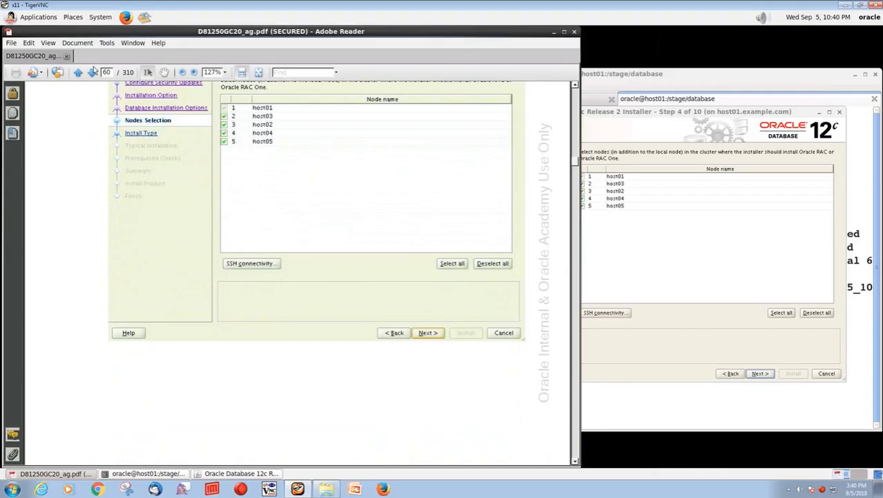
click(95, 74)
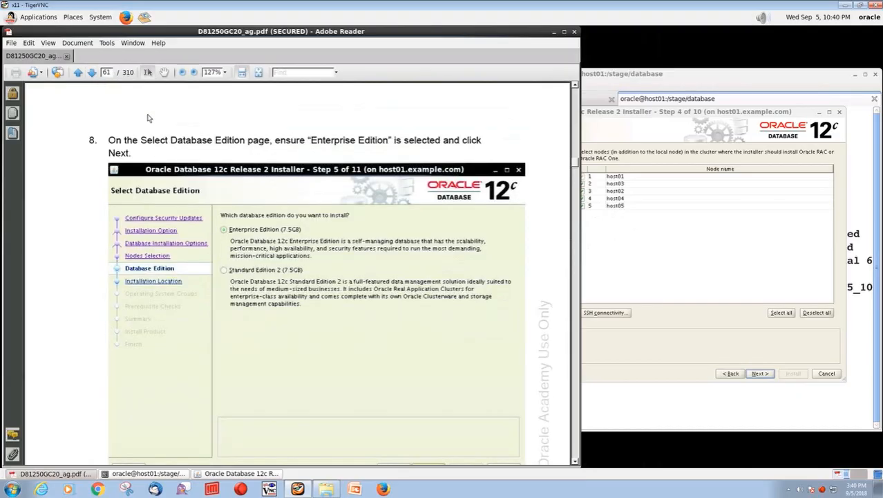
- Keep Enterprise Edition selected on Step 5 and advance to Specify Installation Location
click(764, 376)
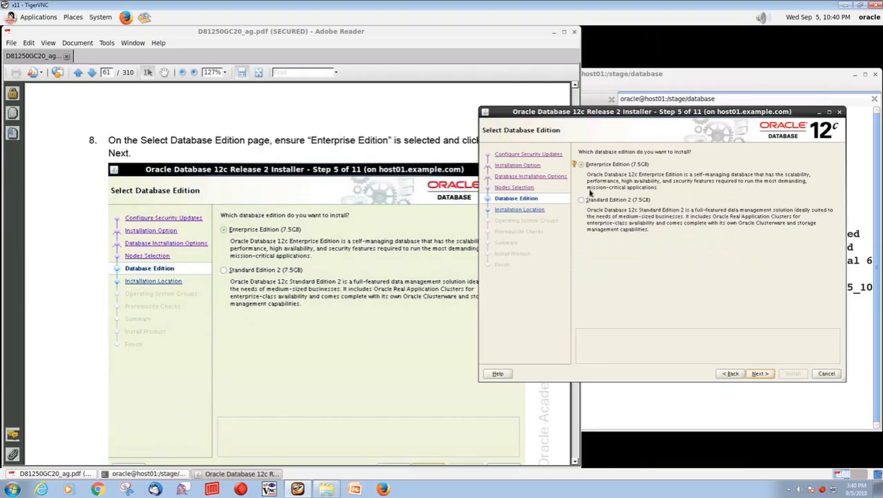
click(625, 202)
click(760, 373)
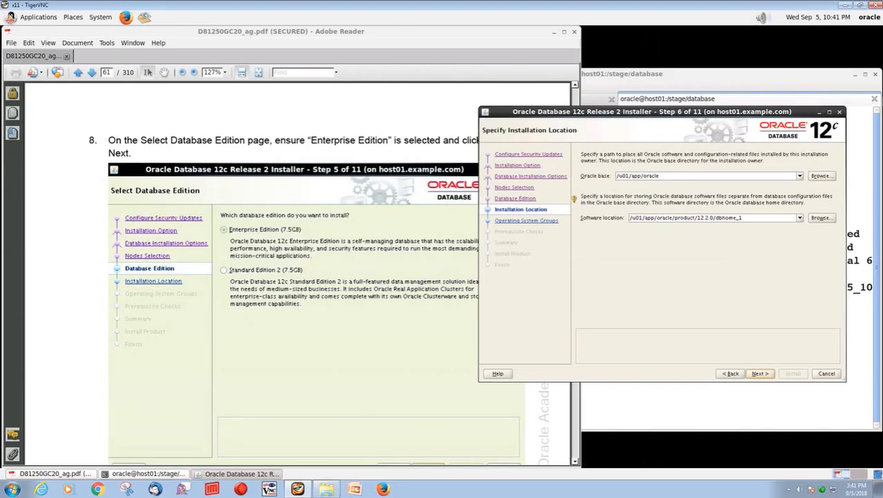
- Accept Oracle base /u01/app/oracle and the 12.2.0/dbhome_1 software location, moving the guide to step 10
click(91, 72)
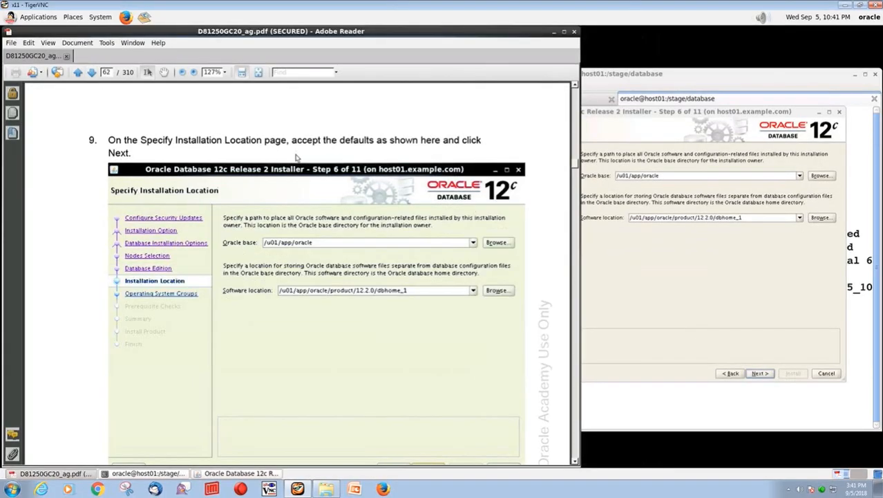
click(671, 246)
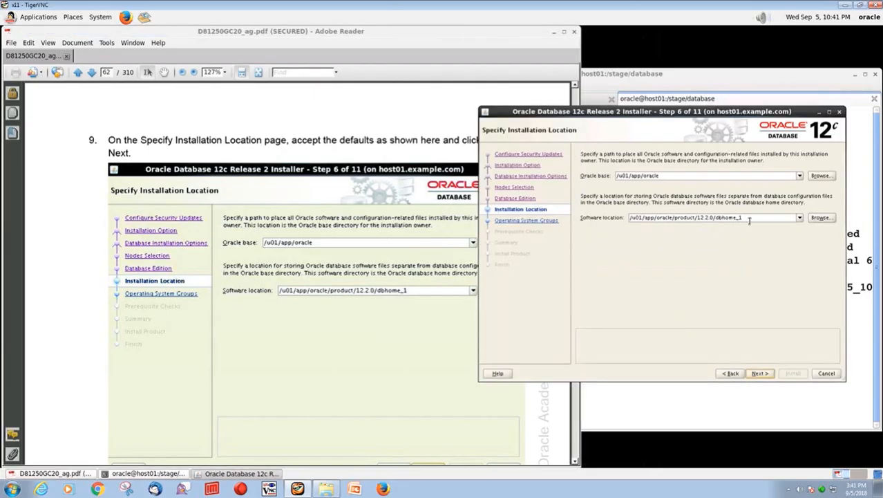
click(760, 373)
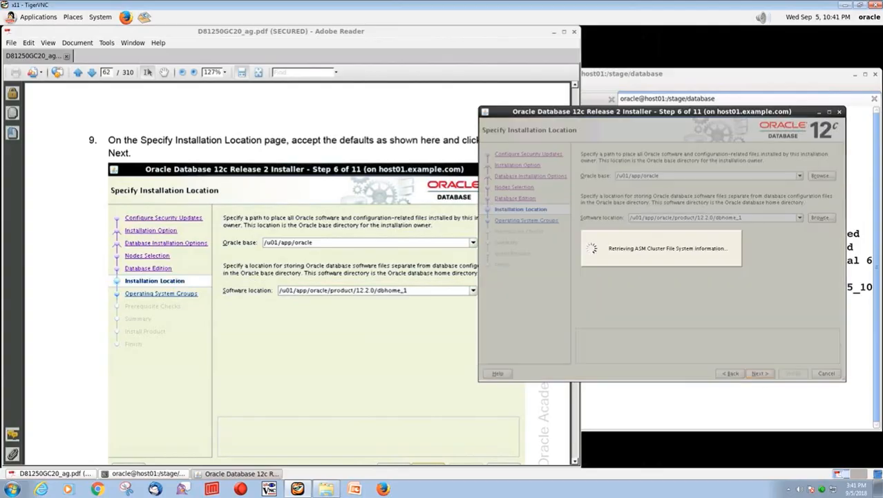
click(92, 73)
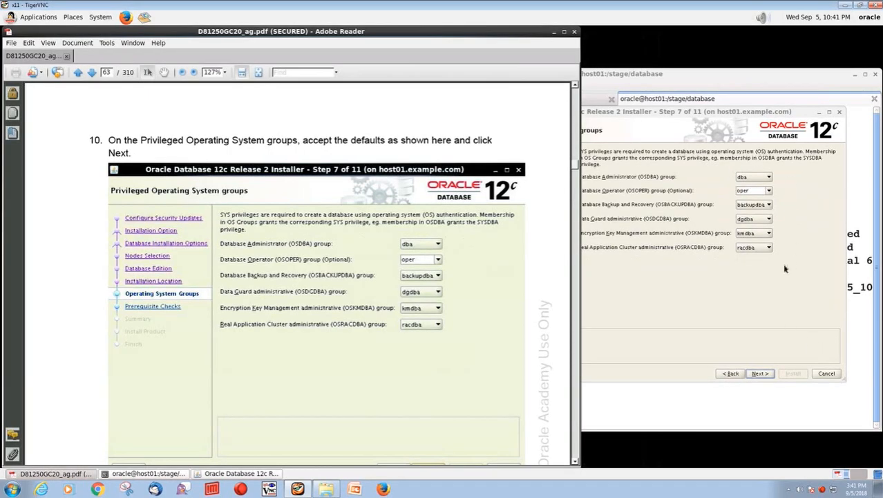
- Keep the default dba through racdba groups and proceed past prerequisite checks to the Summary
click(759, 374)
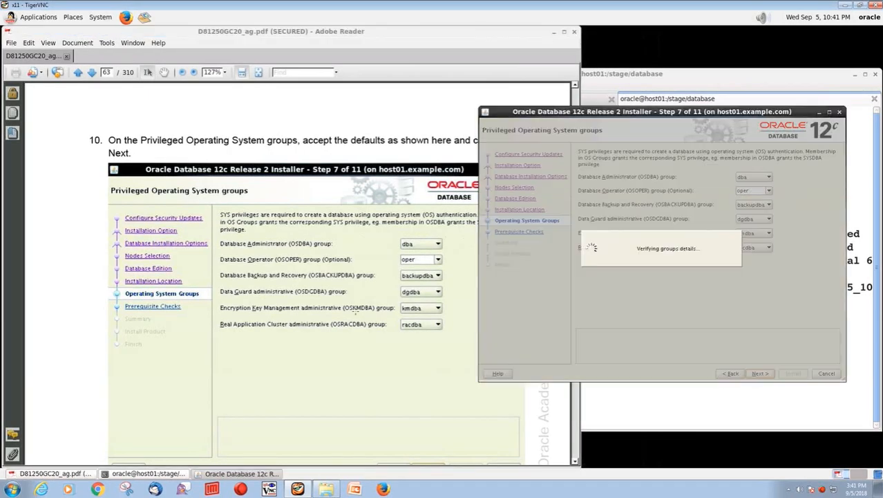
click(91, 72)
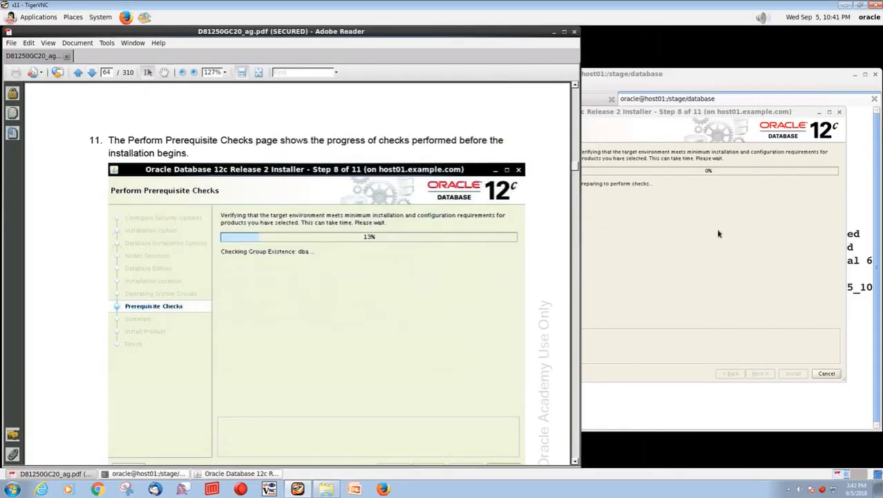
click(91, 72)
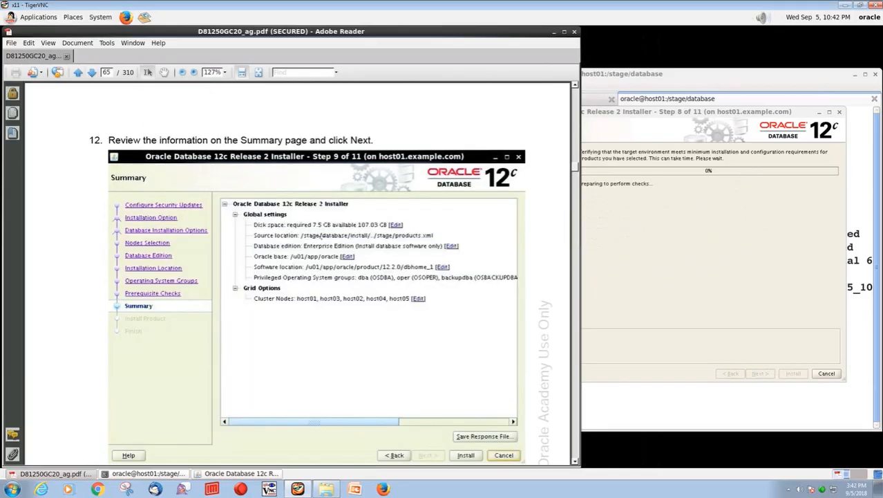
click(679, 252)
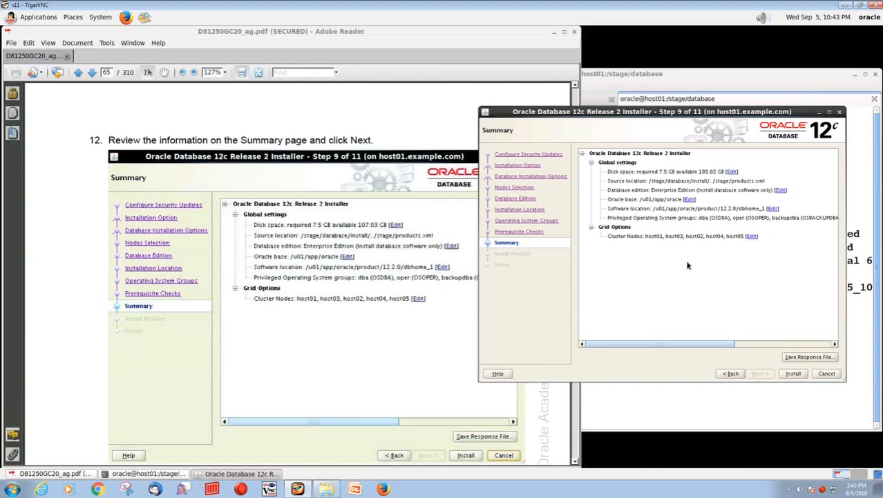
- Launch the installation and highlight the guide's note that it takes about 25 minutes
click(788, 374)
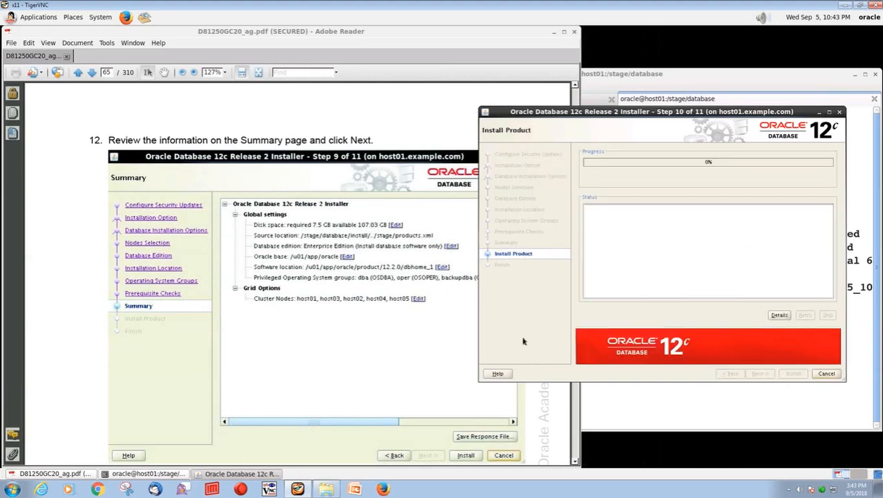
click(92, 72)
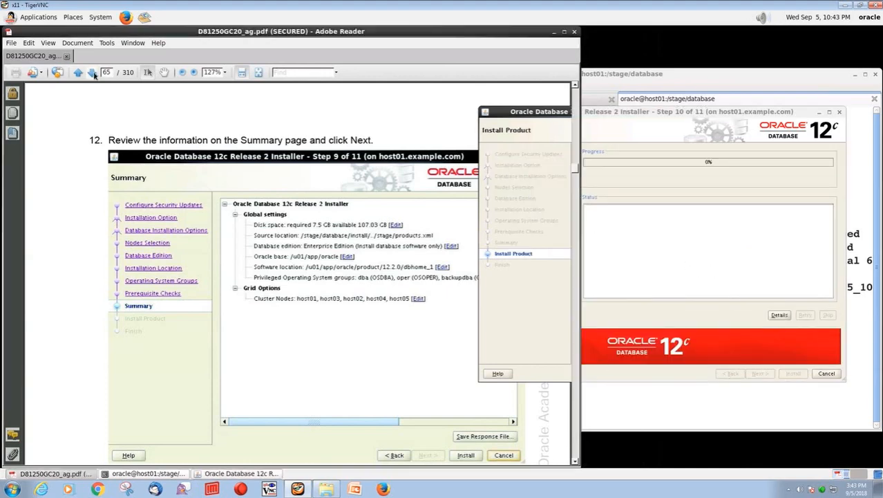
scroll(413, 162, down, 1)
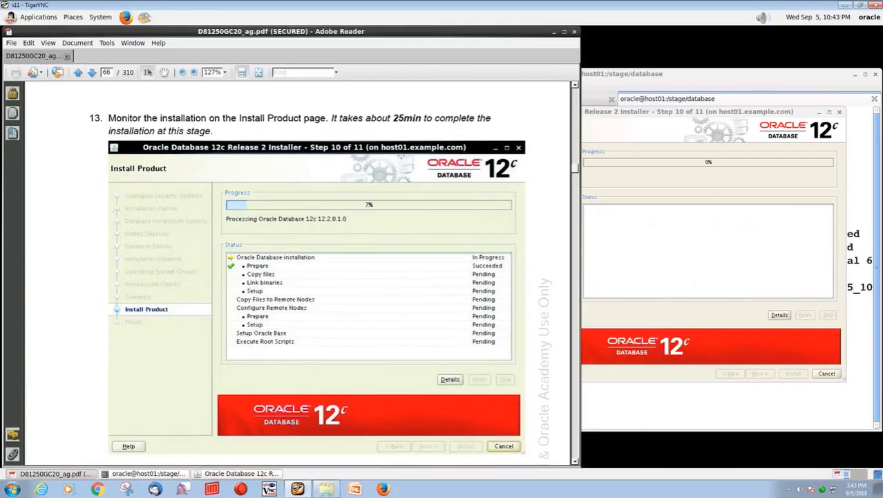
drag(332, 118, 419, 118)
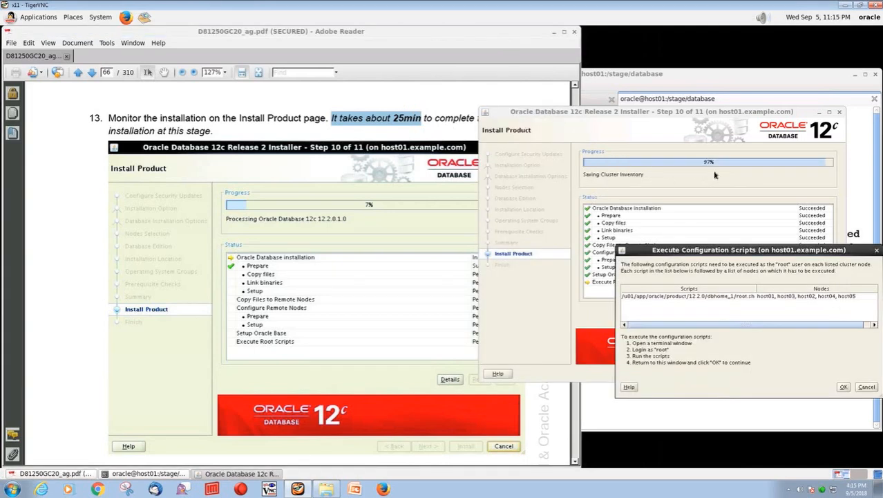
- Select the dbhome_1/root.sh path in Execute Configuration Scripts and return to the terminal
click(716, 298)
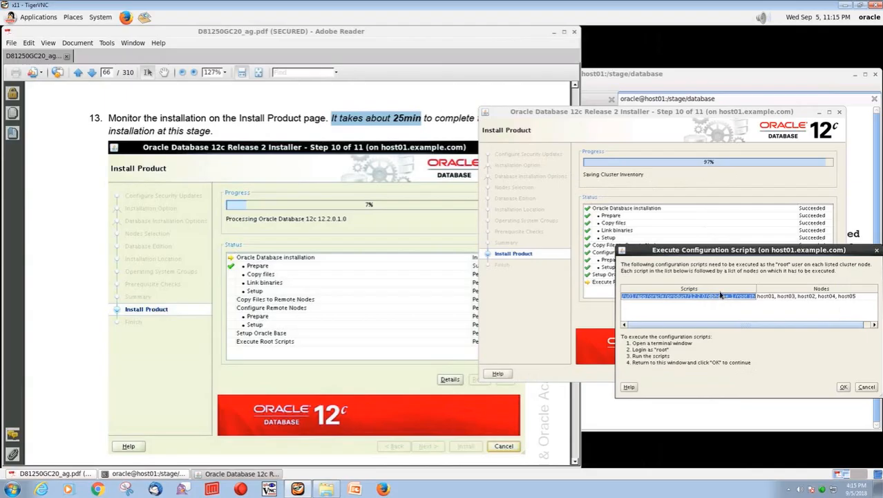
click(627, 77)
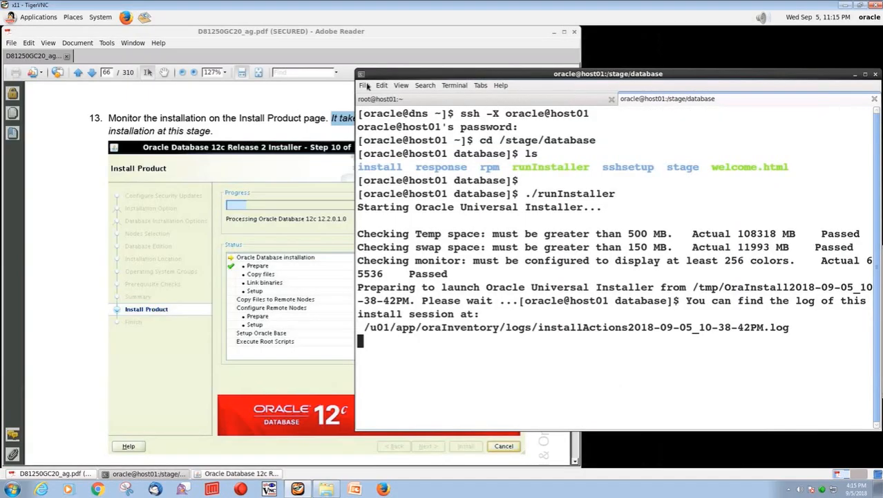
- In a new terminal tab, run the root.sh script on host01 via ssh root@host01
click(367, 85)
click(377, 109)
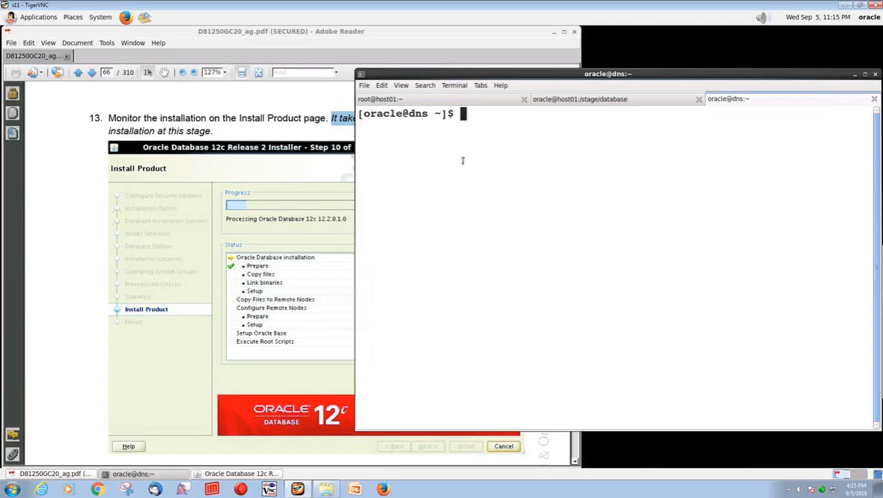
text(ssh roo)
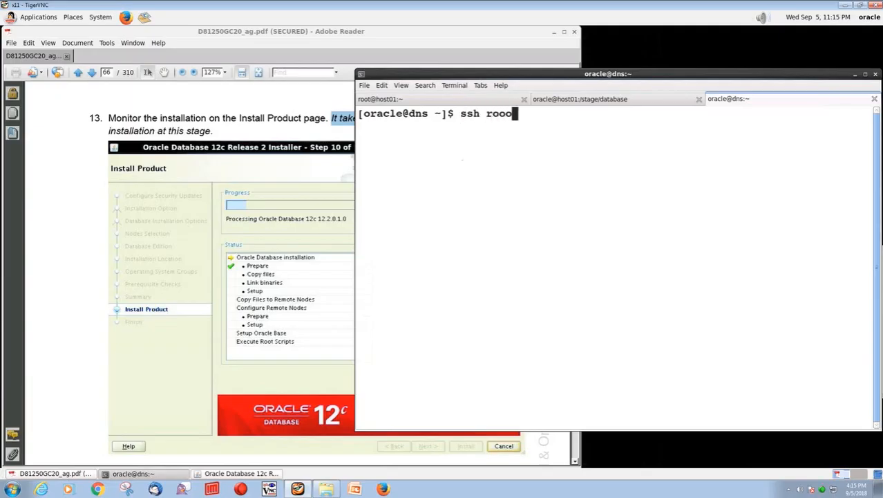
text(t@host01)
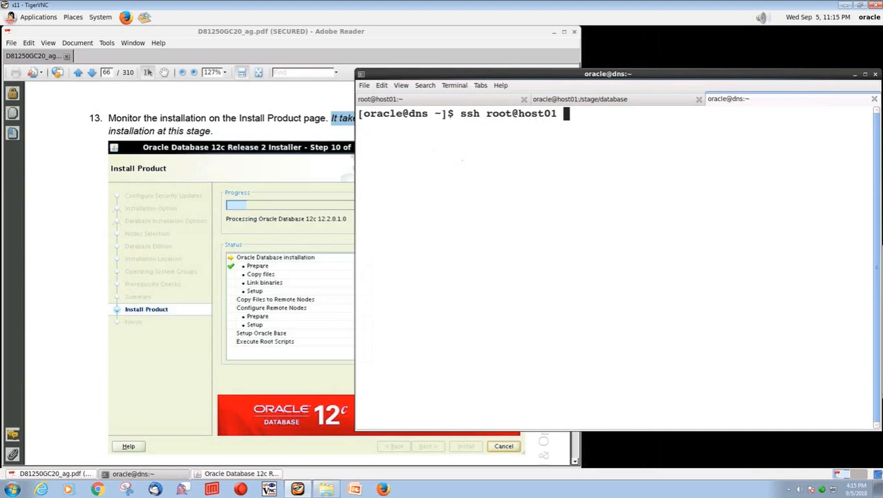
text(/u01/app/oracle/product/12.2.0/dbhome_1/root.sh)
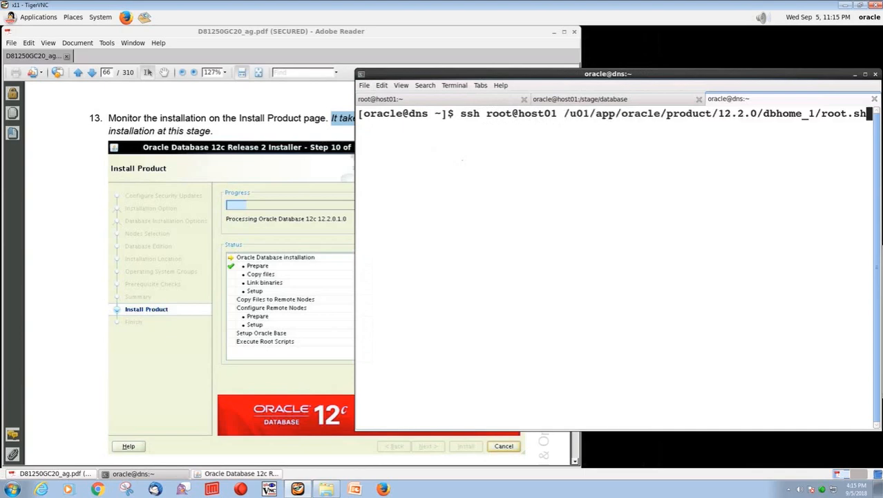
key(Return)
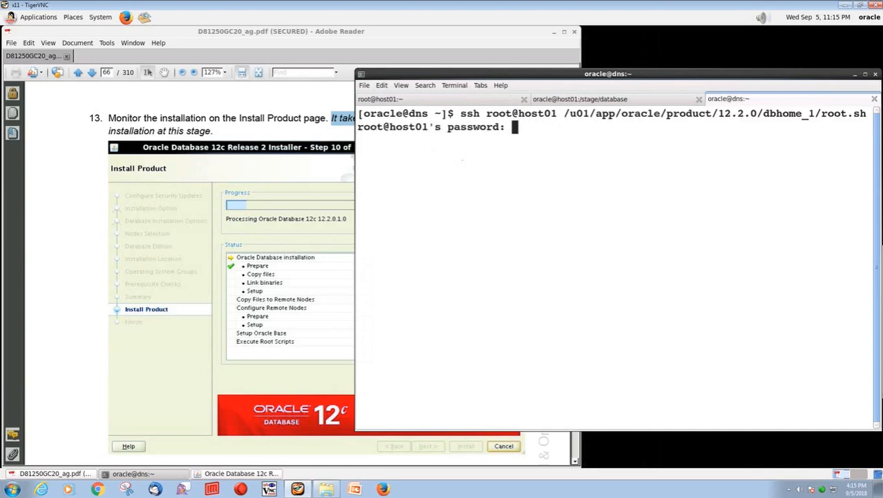
key(Return)
key(Return)
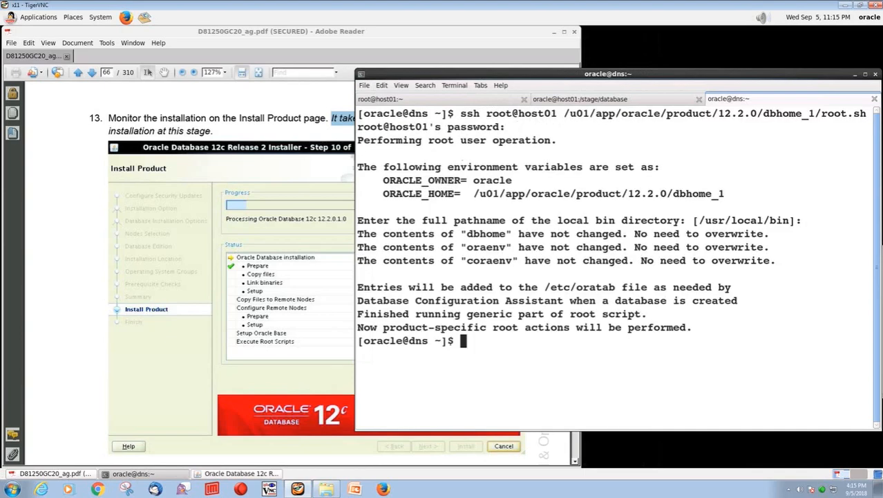
- Run root.sh as root on host02, accepting its host key and default bin directory
key(Up)
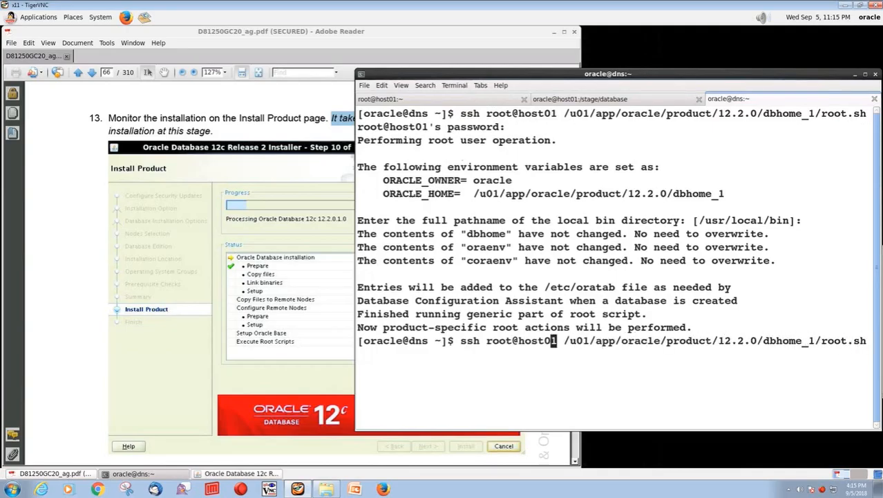
key(BackSpace)
text(2)
key(Return)
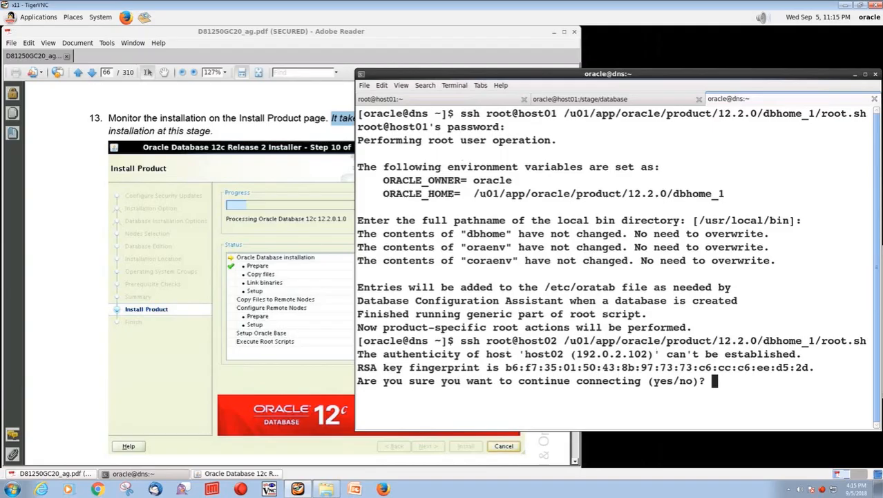
text(yes)
key(Return)
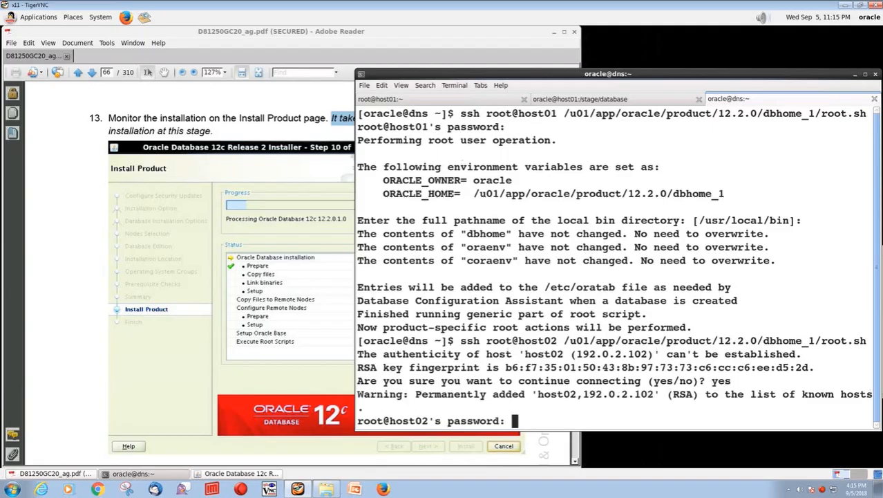
key(Return)
key(Return)
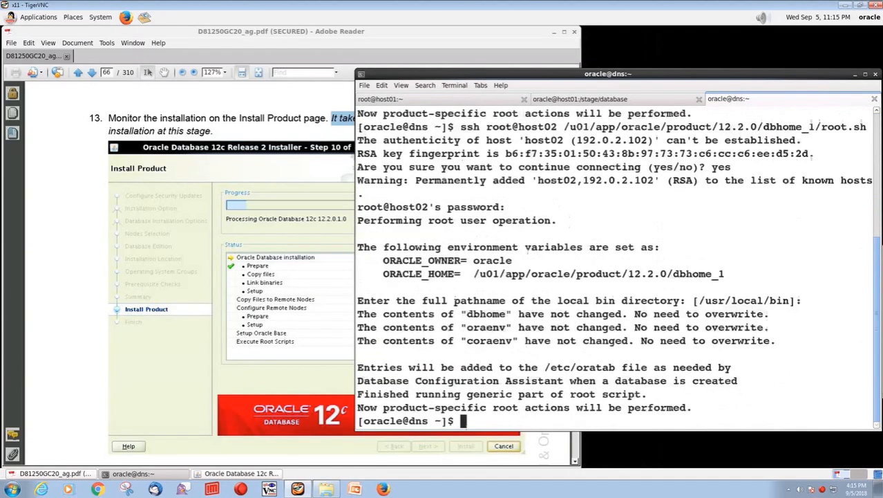
key(Up)
- Run root.sh as root on host03, accepting its host key and default bin directory
key(Left)
key(Left)
key(Left)
key(Left)
key(Left)
key(Left)
key(Left)
key(Left)
key(Left)
key(Left)
key(Left)
key(Left)
key(Left)
key(Left)
key(Left)
key(Left)
key(Left)
key(Left)
key(Left)
key(Left)
key(Left)
key(Left)
key(Left)
key(Left)
key(Left)
key(Left)
key(Left)
key(Left)
key(Left)
key(Left)
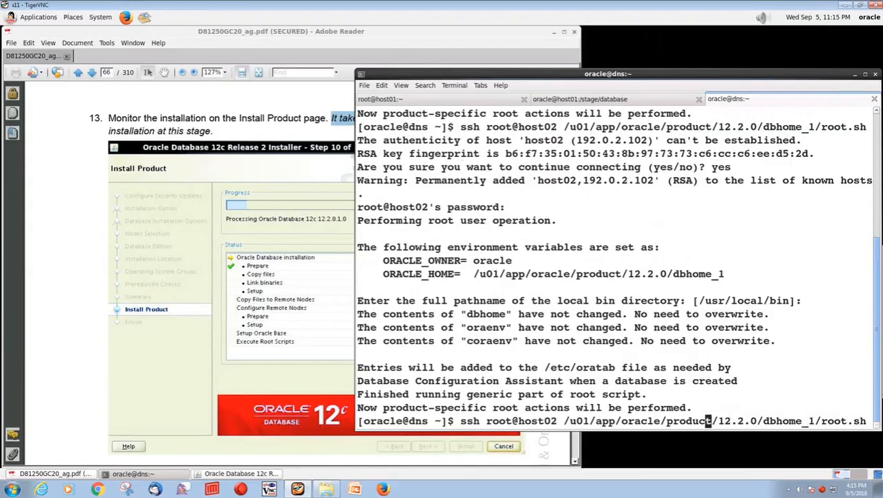
key(BackSpace)
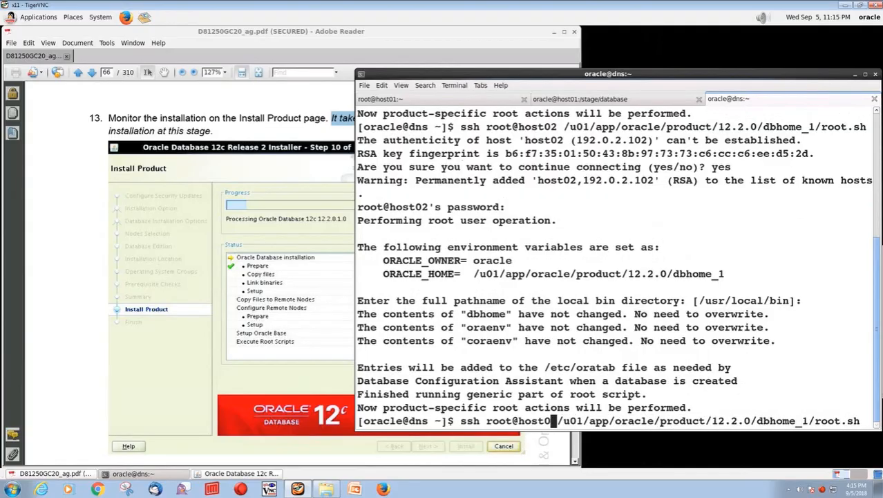
text(3)
key(Return)
text(yes)
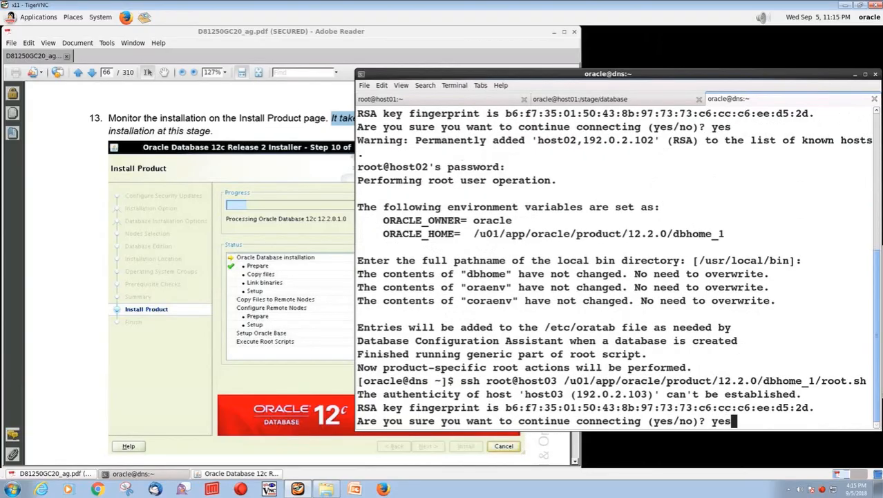
key(Return)
key(Return)
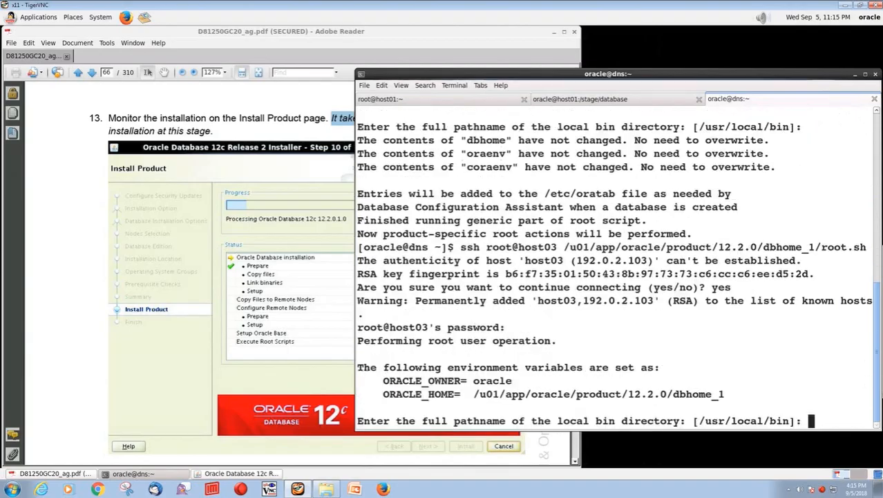
key(Return)
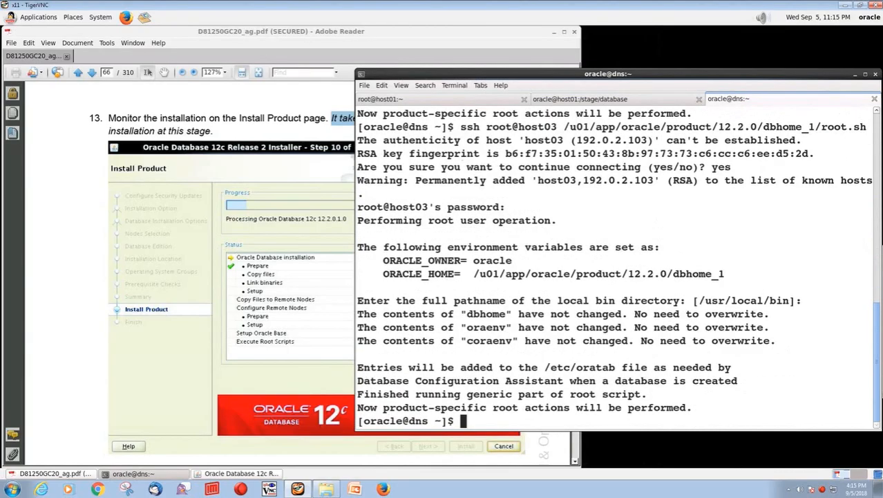
key(Up)
- Run root.sh as root on host04, accepting its host key and default bin directory
key(Left)
key(Left)
key(Left)
key(Left)
key(Left)
key(Left)
key(Left)
key(Left)
key(Left)
key(Left)
key(Left)
key(Left)
key(Left)
key(Left)
key(Left)
key(Left)
key(Left)
key(Left)
key(Left)
key(Left)
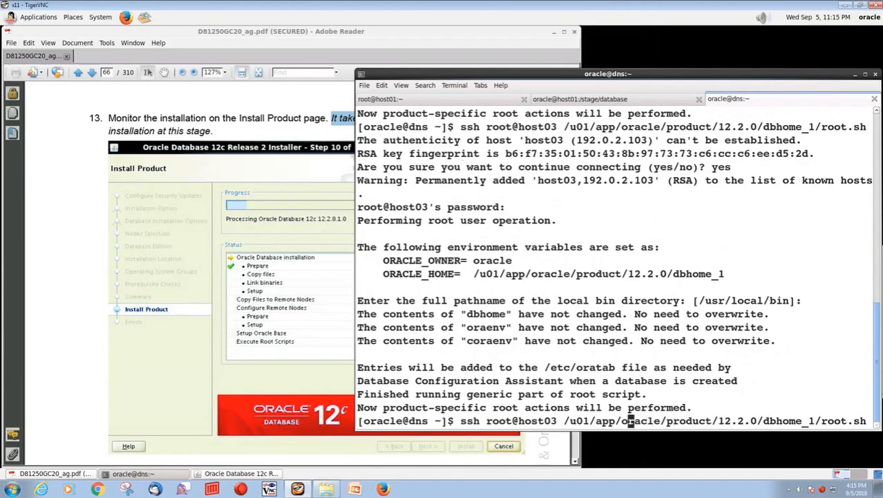
key(Left)
key(Left)
key(Left)
key(Left)
key(Left)
key(Left)
key(Left)
key(Left)
key(Left)
key(Left)
key(Left)
key(BackSpace)
text(4)
key(Return)
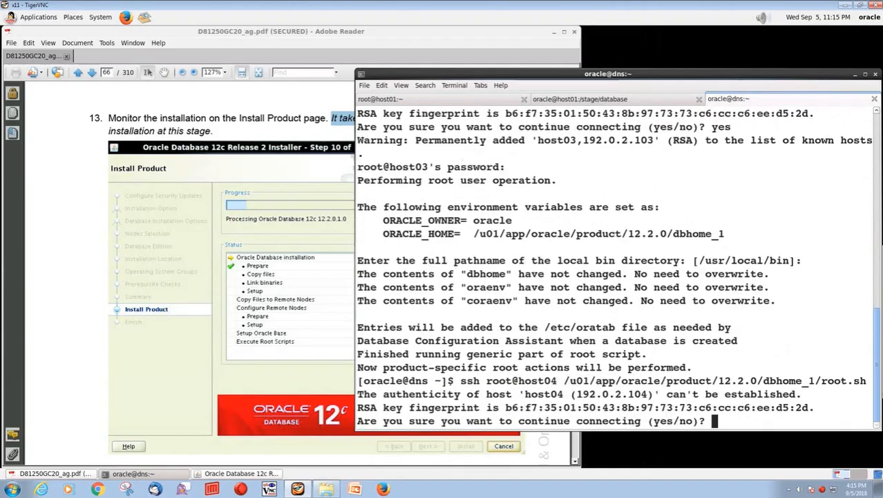
text(yes)
key(Return)
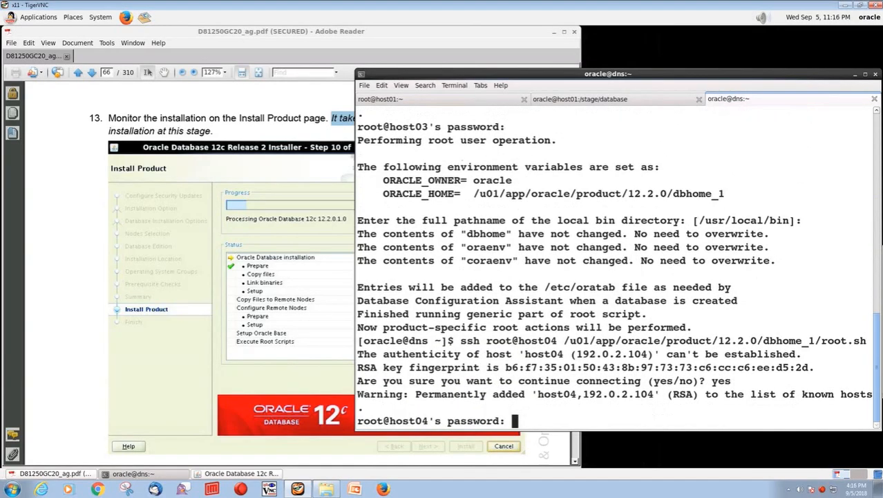
key(Return)
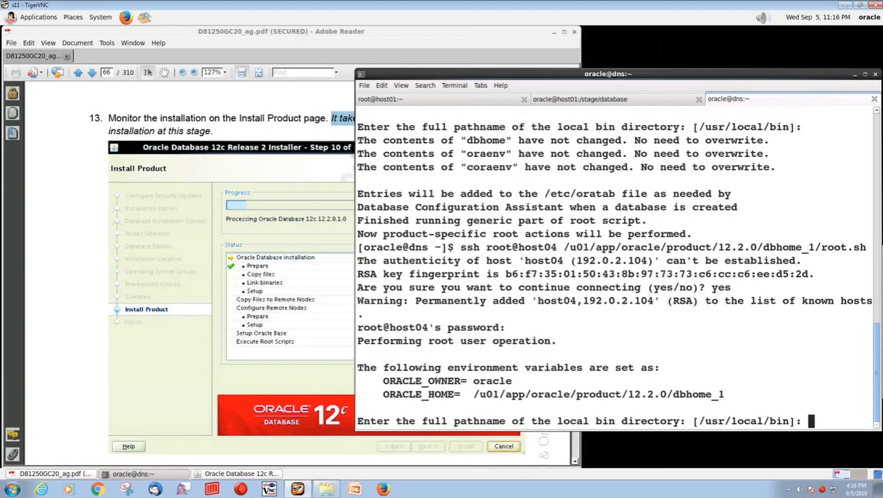
key(Return)
- Run root.sh as root on host05, accepting its host key
key(Up)
key(Left)
key(Left)
key(Left)
key(Left)
key(Left)
key(Left)
key(Left)
key(Left)
key(Left)
key(Left)
key(Left)
key(Left)
key(Left)
key(Left)
key(Left)
key(Left)
key(Left)
key(Left)
key(Left)
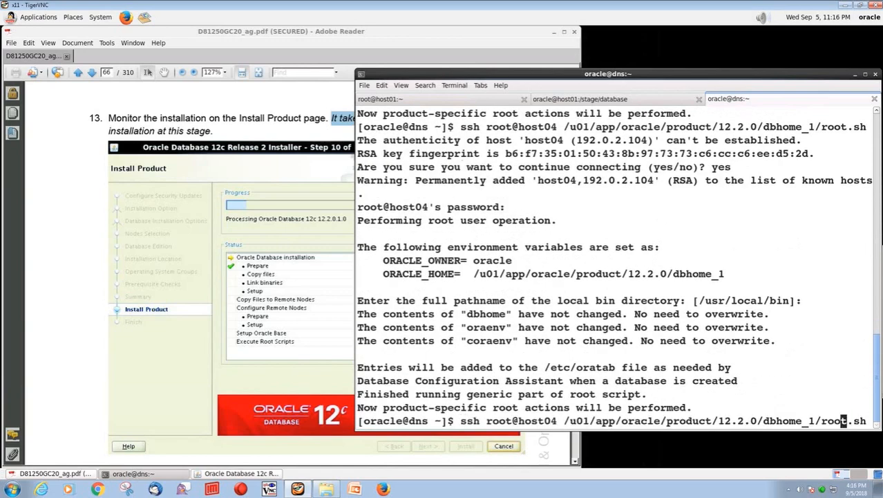
key(Left)
key(Left)
key(Left)
key(Left)
key(Left)
key(Left)
key(Left)
key(Left)
key(Left)
key(Left)
key(Left)
key(Left)
key(Left)
key(Left)
key(Left)
key(Left)
key(Left)
key(Left)
key(Left)
key(Left)
key(BackSpace)
text(5)
key(Return)
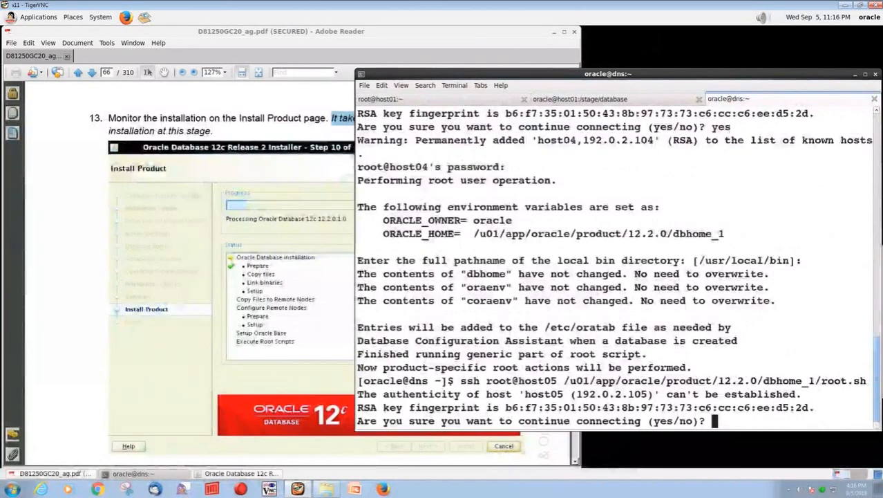
text(yes)
key(Return)
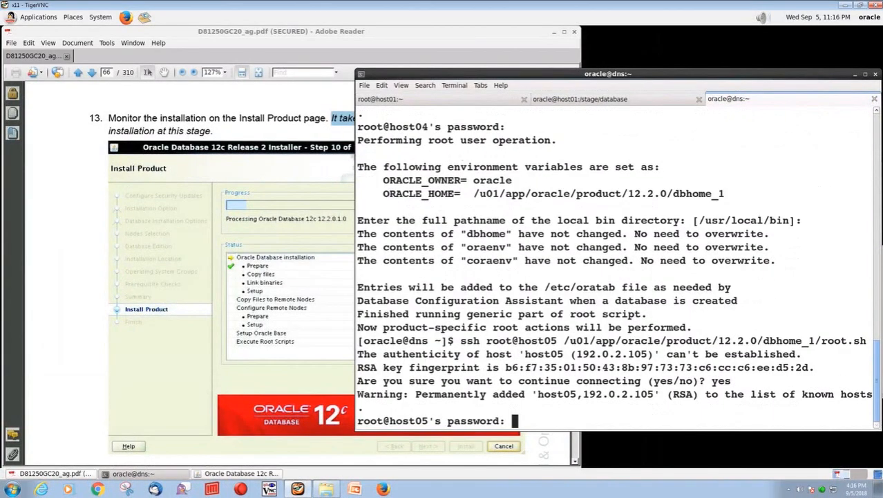
key(Return)
key(Return)
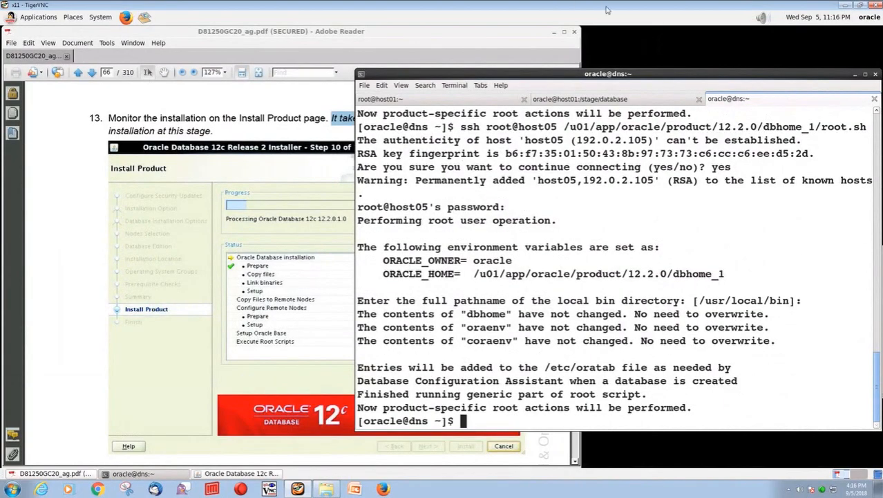
- Confirm the configuration scripts ran and close the successfully finished installer
click(241, 474)
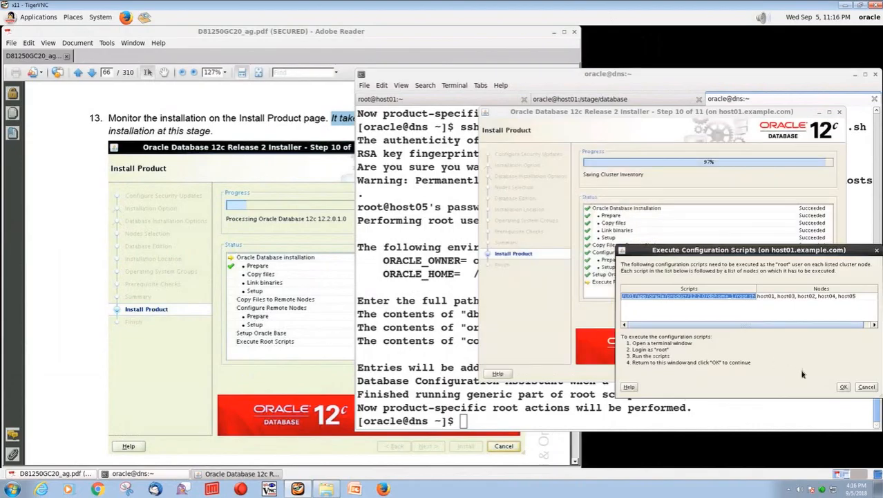
click(843, 388)
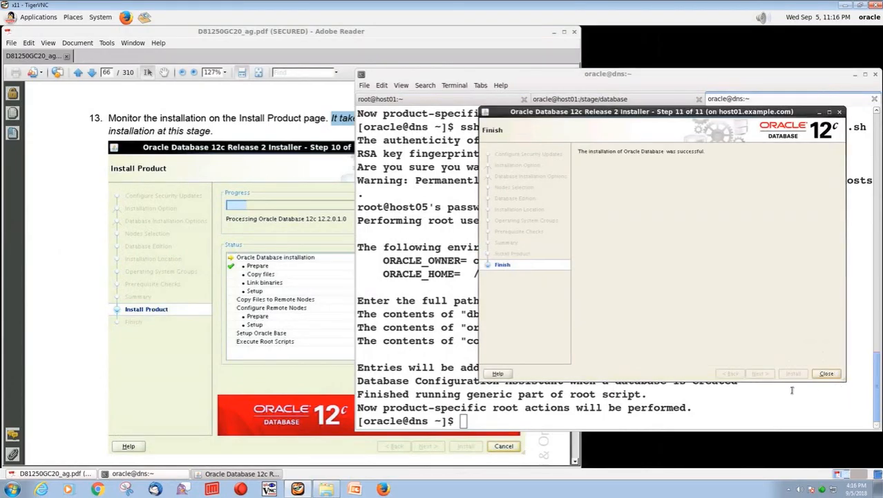
click(824, 373)
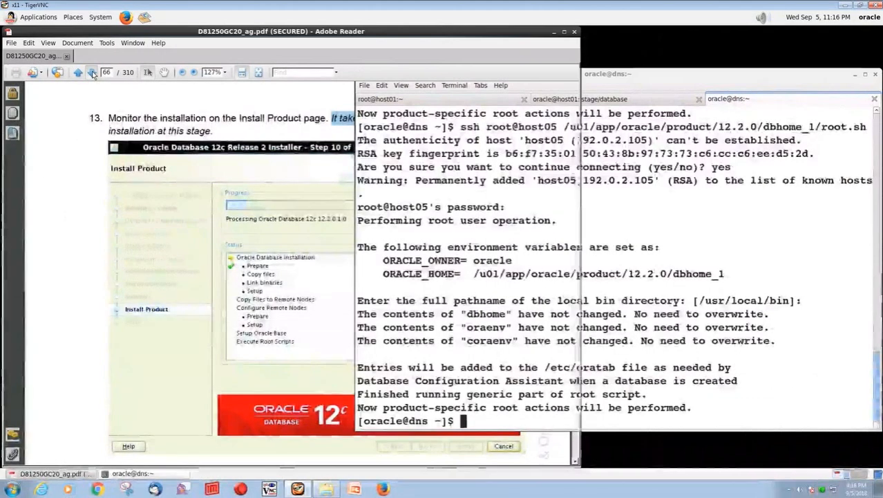
- Page the lab guide from page 66 to page 72, Practice 3-2: Creating a RAC Database
click(91, 75)
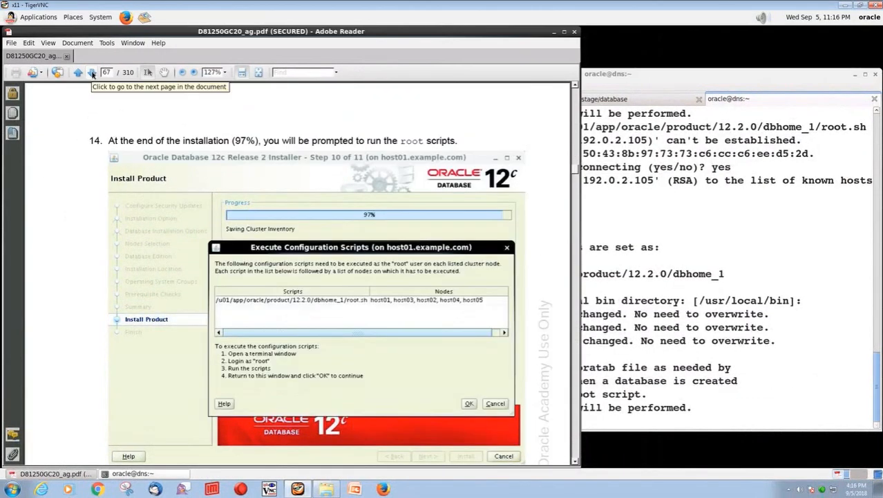
click(92, 75)
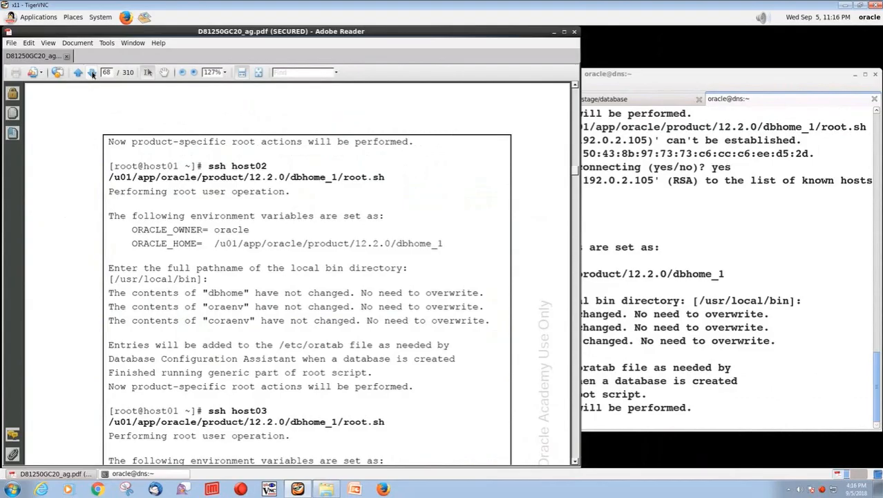
click(92, 75)
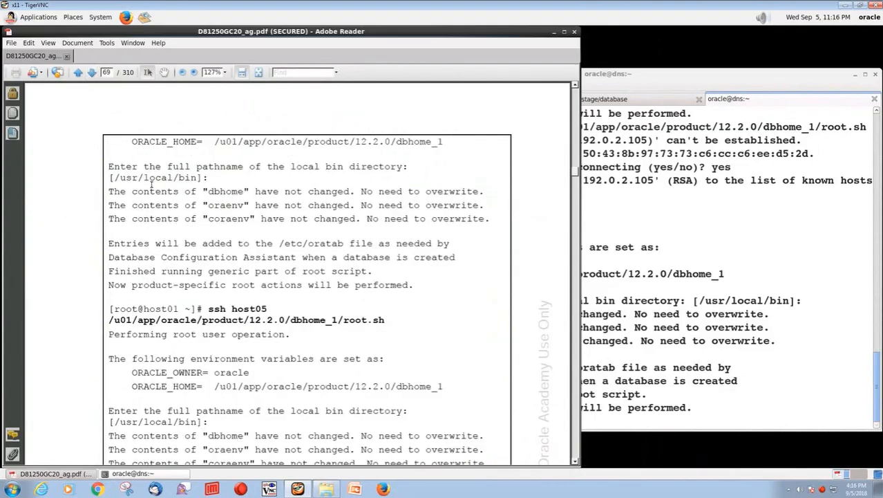
scroll(173, 203, down, 3)
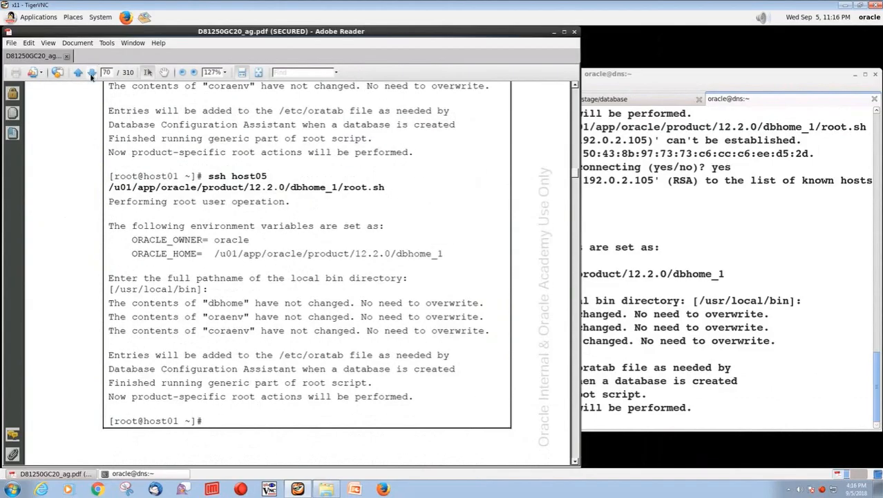
click(91, 73)
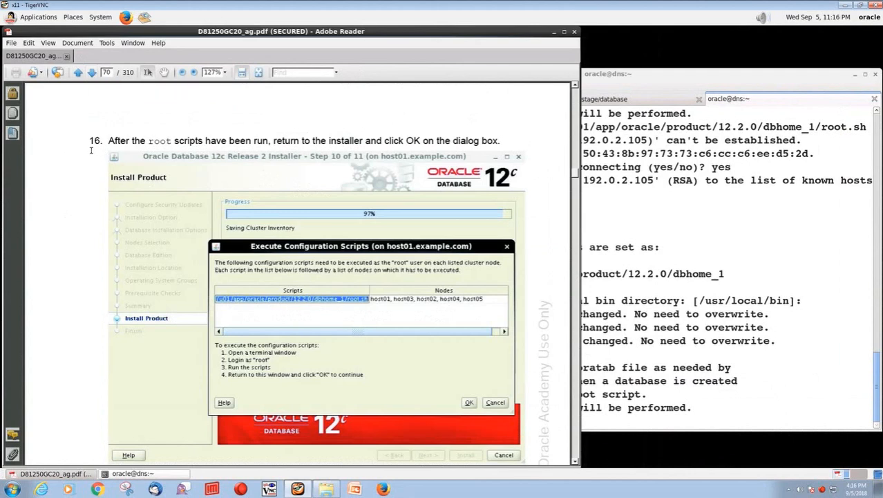
click(91, 74)
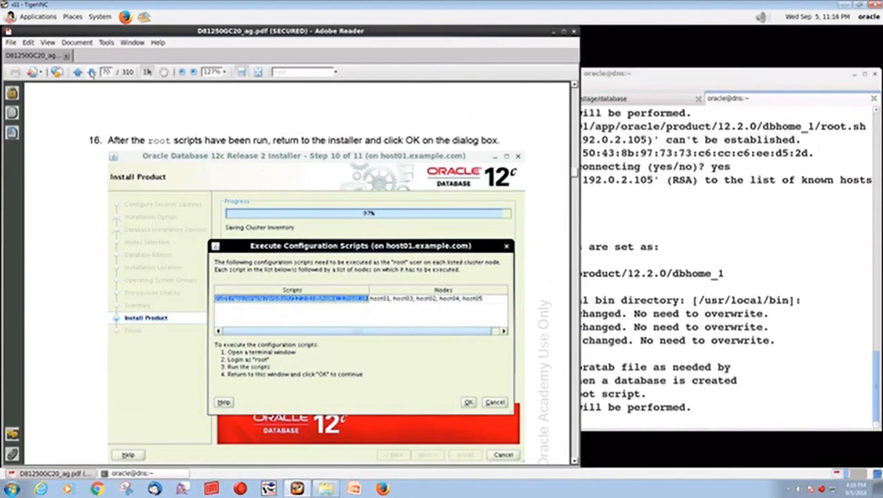
click(91, 74)
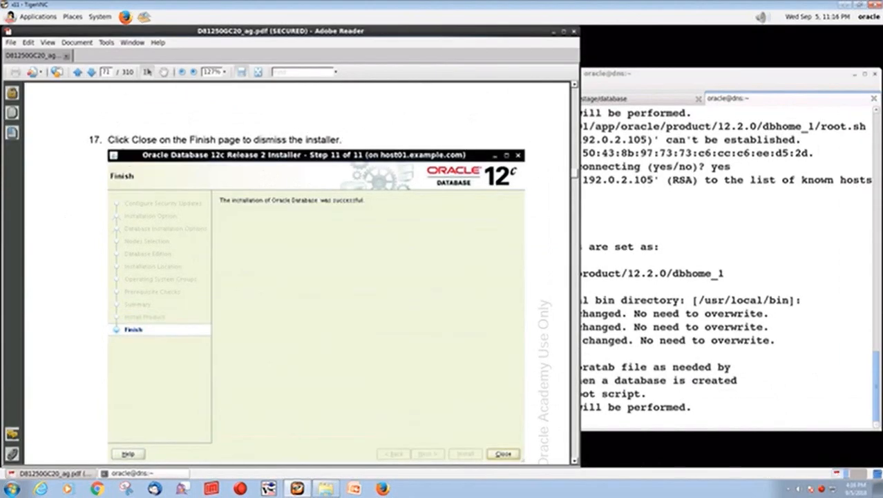
click(92, 74)
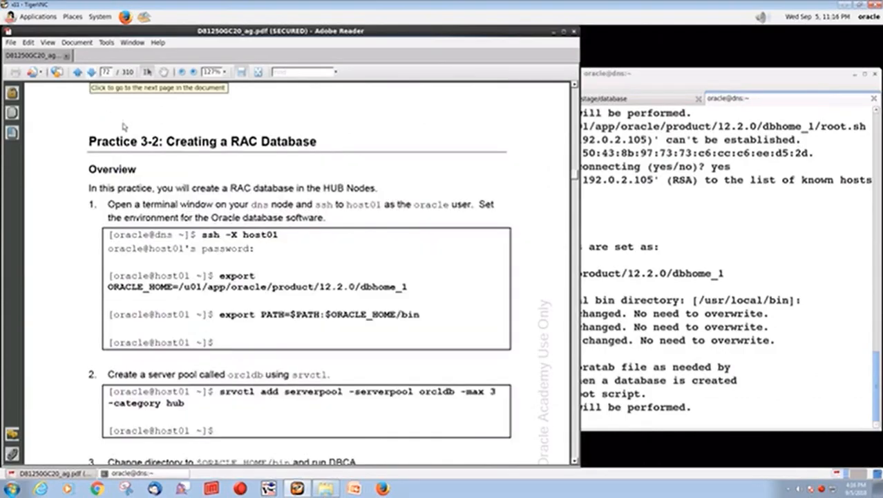